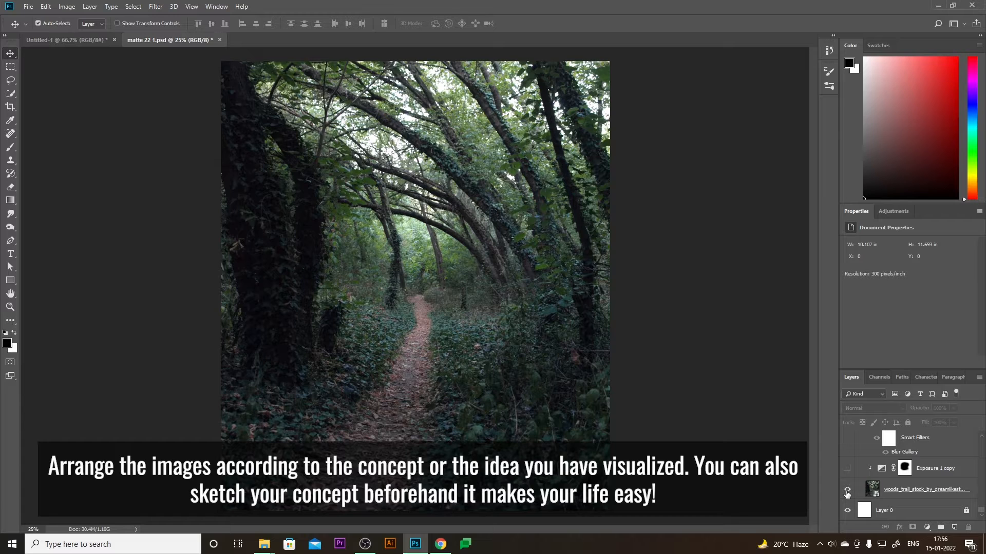
# - Show the ancient temple exit layer over the forest path and hide Layer 21 clipped to it
pyautogui.scroll(8, 847, 493)
pyautogui.scroll(5, 846, 494)
pyautogui.scroll(8, 847, 494)
pyautogui.scroll(1, 847, 494)
pyautogui.scroll(6, 847, 494)
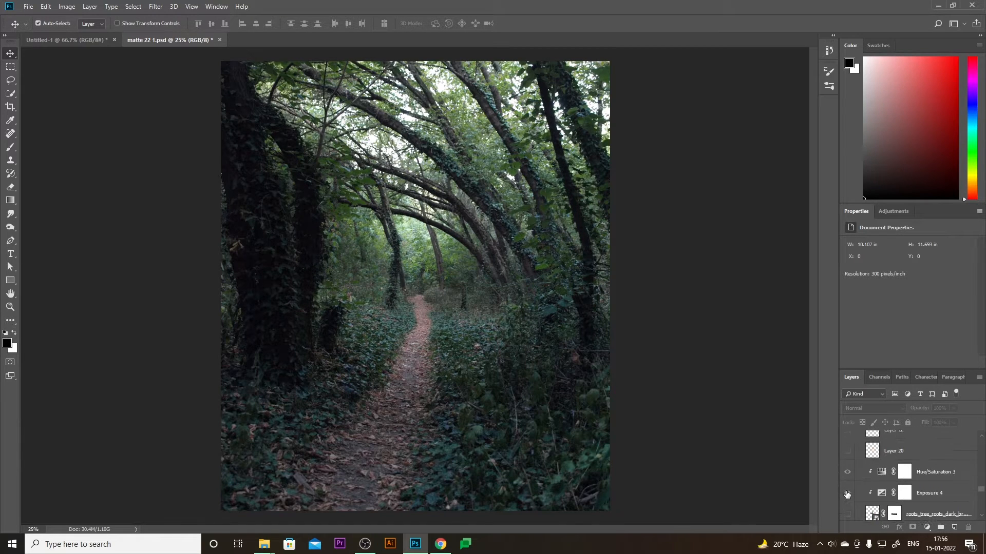
pyautogui.scroll(1, 847, 494)
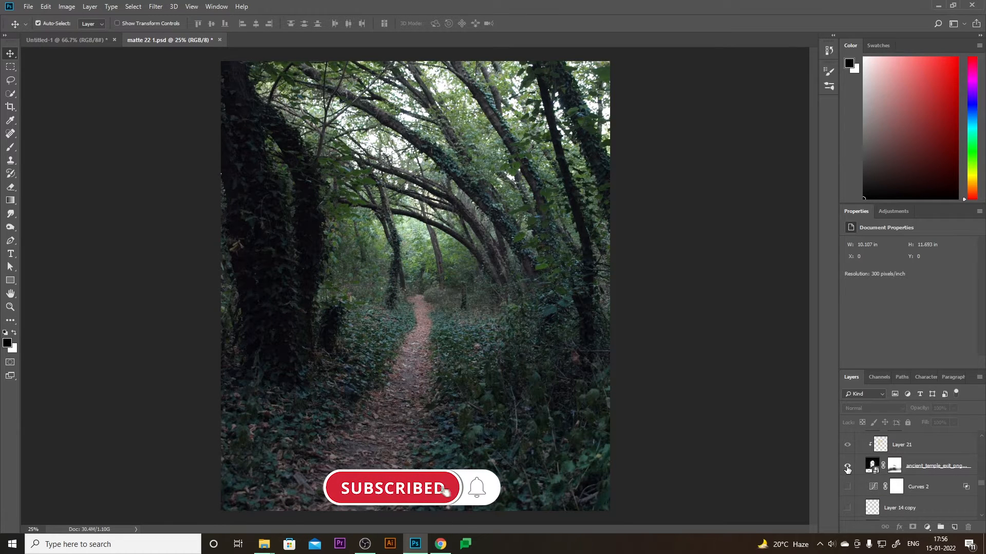
pyautogui.click(847, 467)
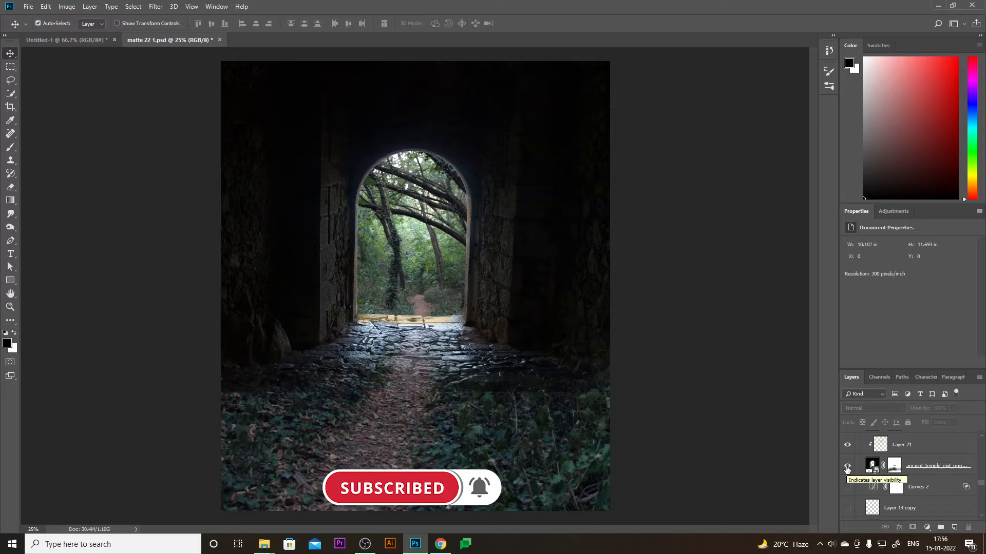
pyautogui.scroll(1, 847, 467)
pyautogui.click(847, 464)
# - Show the masked DSC_6141 copy 2 layer with the seated woman in the red dress
pyautogui.scroll(-5, 848, 465)
pyautogui.scroll(6, 854, 487)
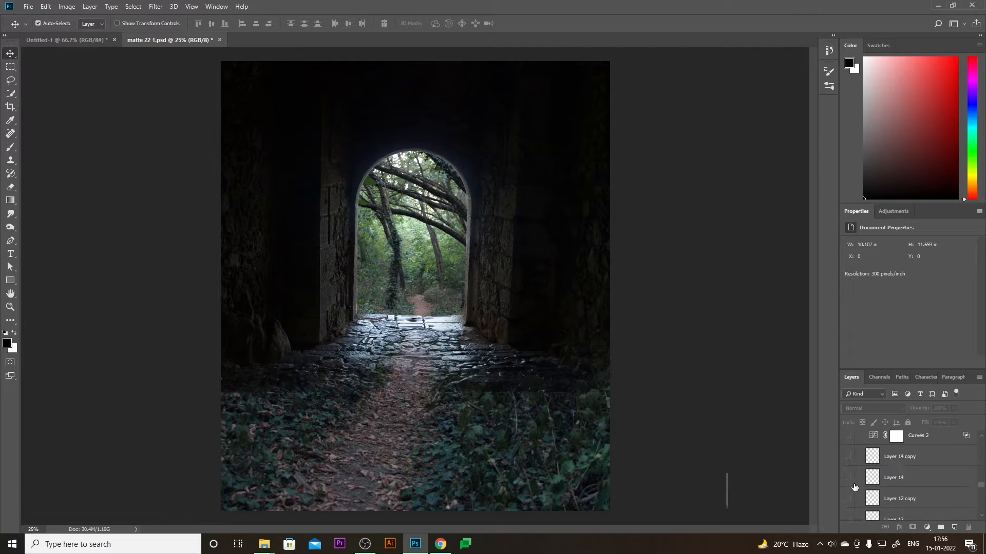
pyautogui.scroll(5, 854, 487)
pyautogui.scroll(3, 854, 487)
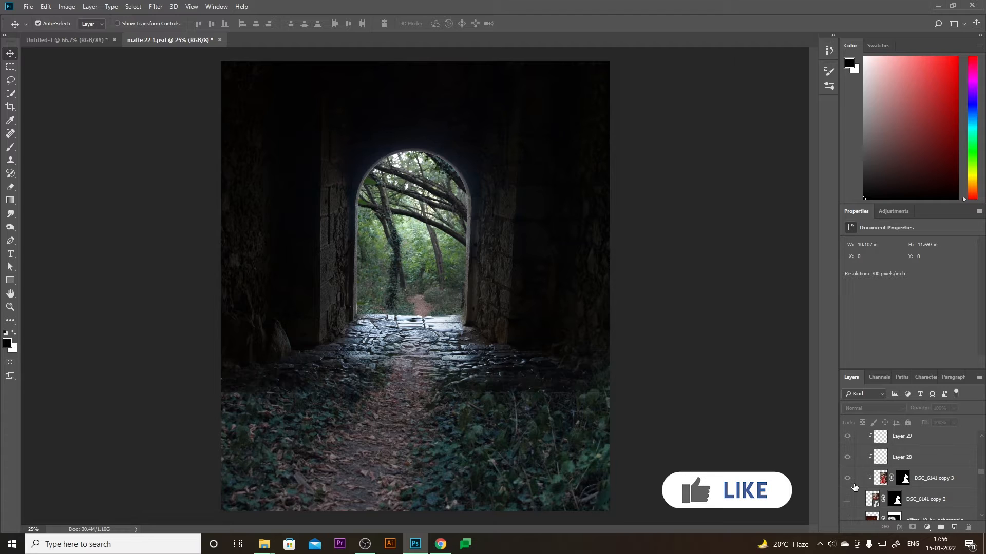
pyautogui.click(847, 499)
# - Turn on the Exposure 1 copy adjustment on the woods trail and show the mystery woods layer behind the arch
pyautogui.moveTo(981, 471); pyautogui.dragTo(979, 512)
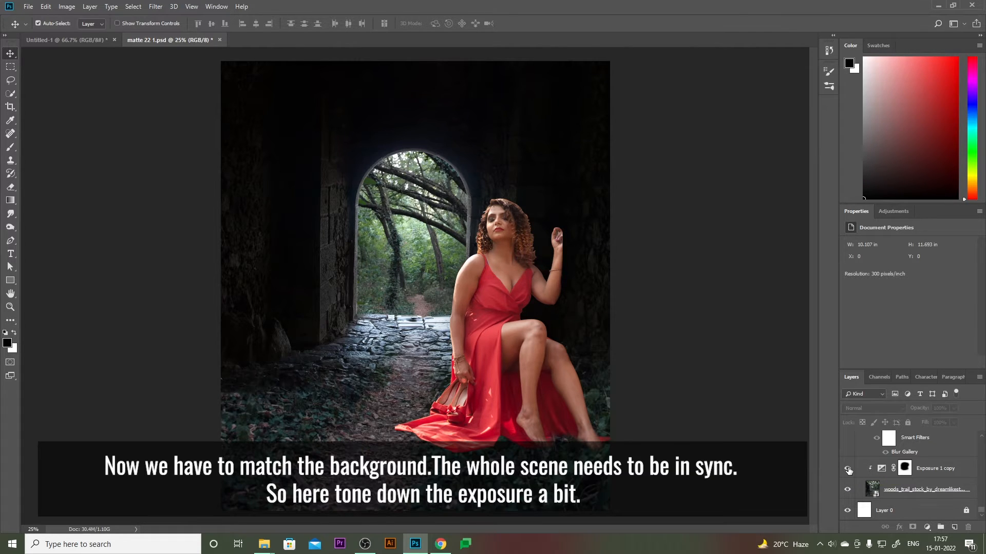
pyautogui.click(848, 469)
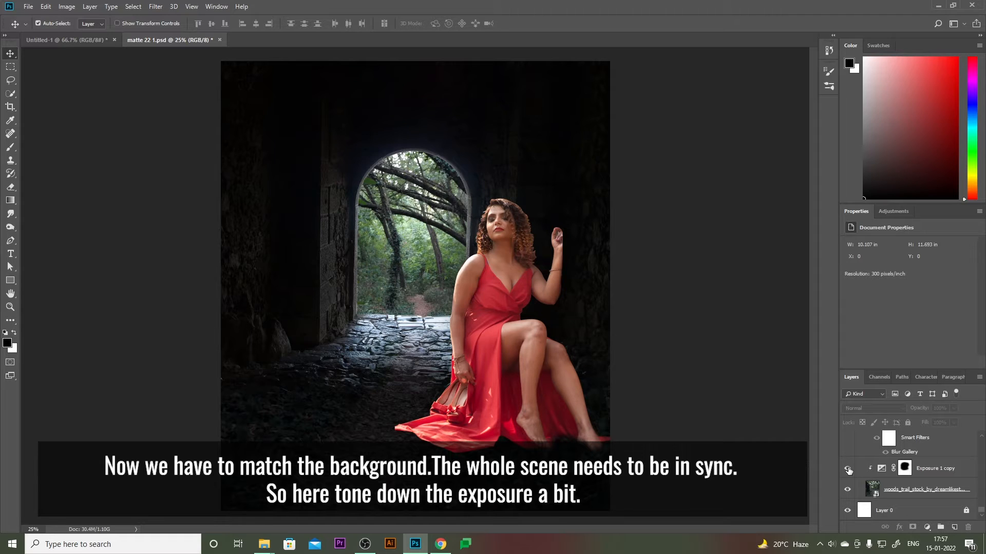
pyautogui.scroll(3, 848, 468)
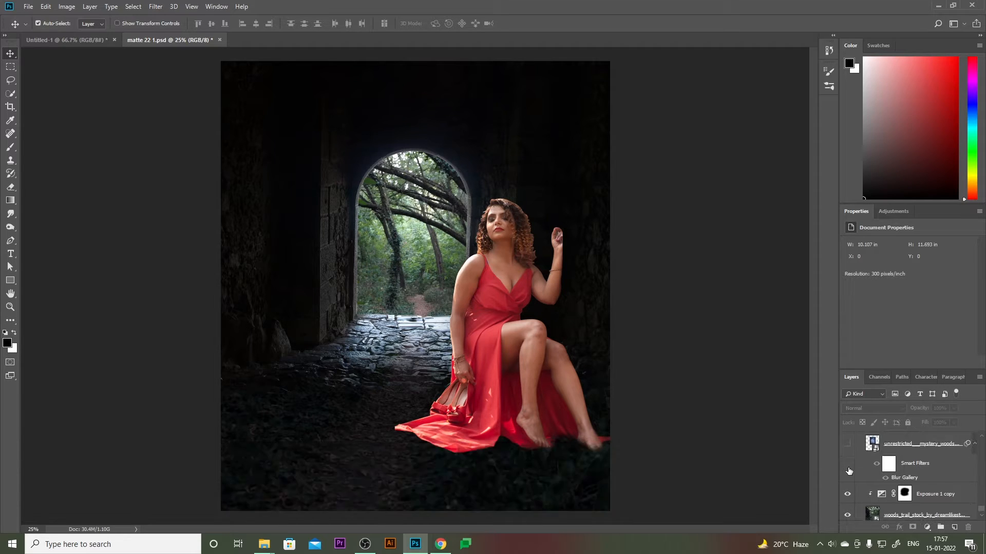
pyautogui.click(847, 457)
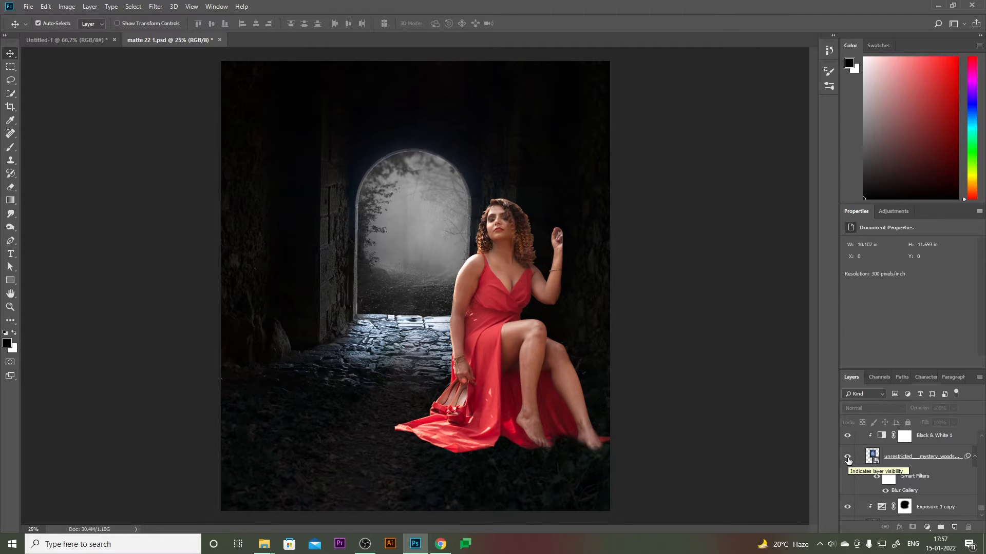
# - Hide the Black & White 1 adjustment clipped to the mystery woods layer
pyautogui.scroll(1, 847, 459)
pyautogui.click(847, 460)
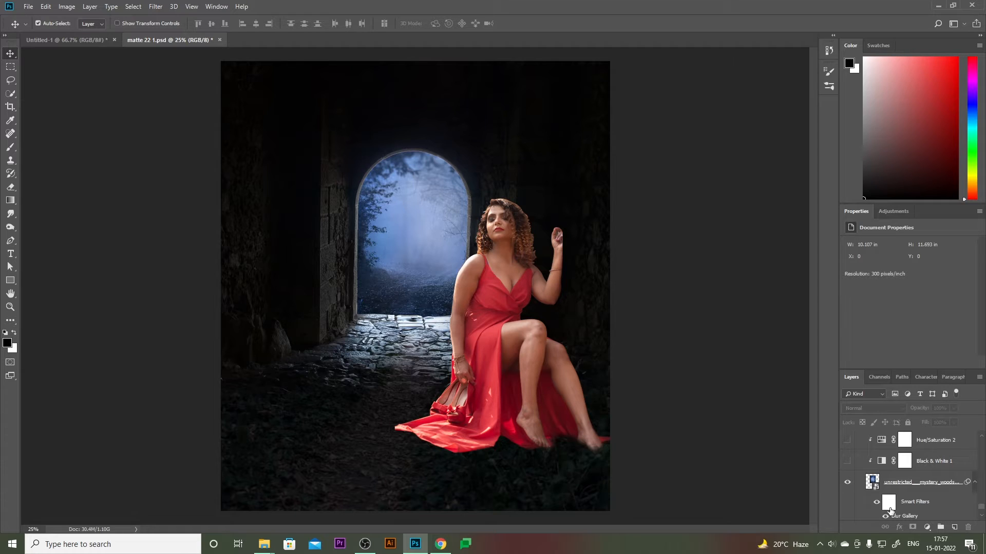
pyautogui.scroll(-1, 919, 493)
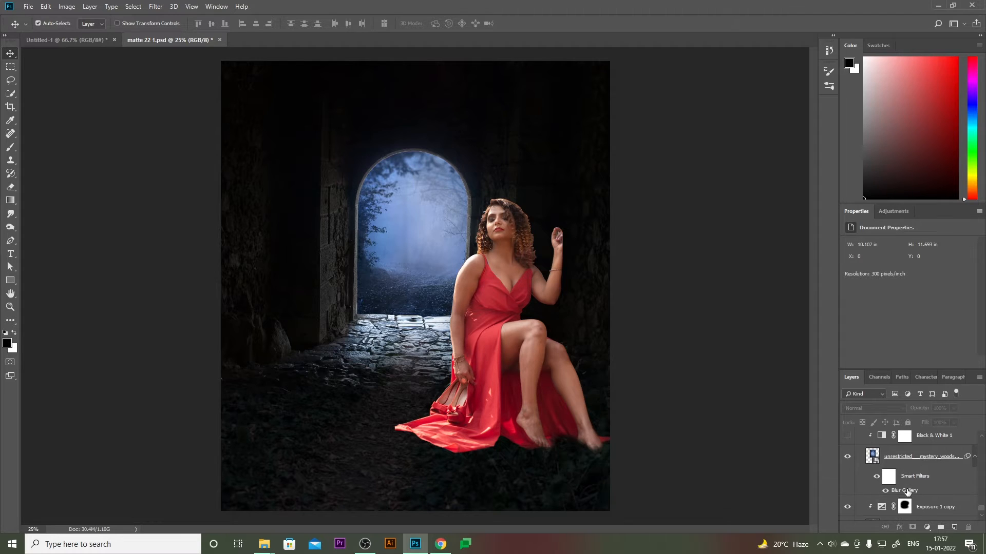
pyautogui.scroll(-2, 965, 487)
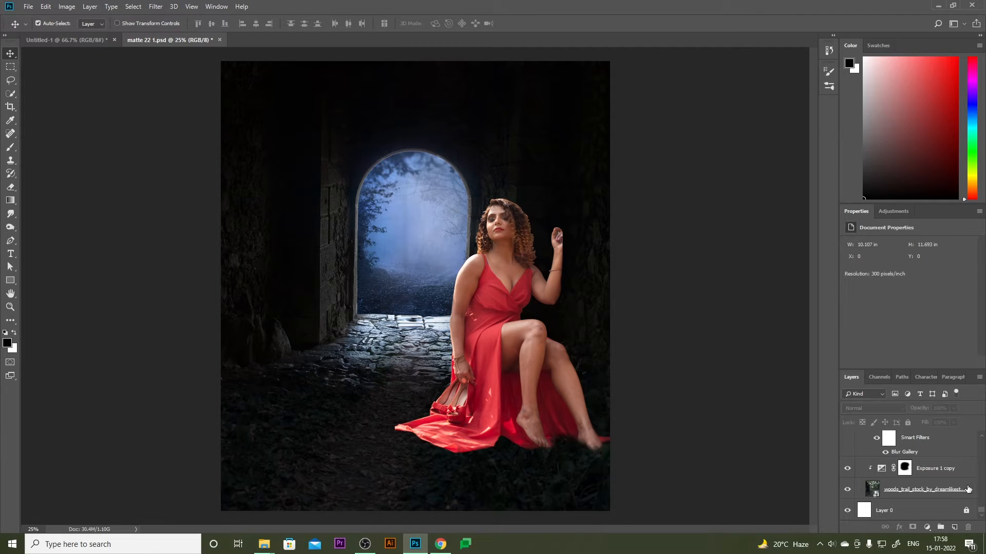
# - Show Layer 28, Layer 29 and Layer 30 clipped above the woman's layers
pyautogui.scroll(4, 961, 493)
pyautogui.scroll(8, 959, 493)
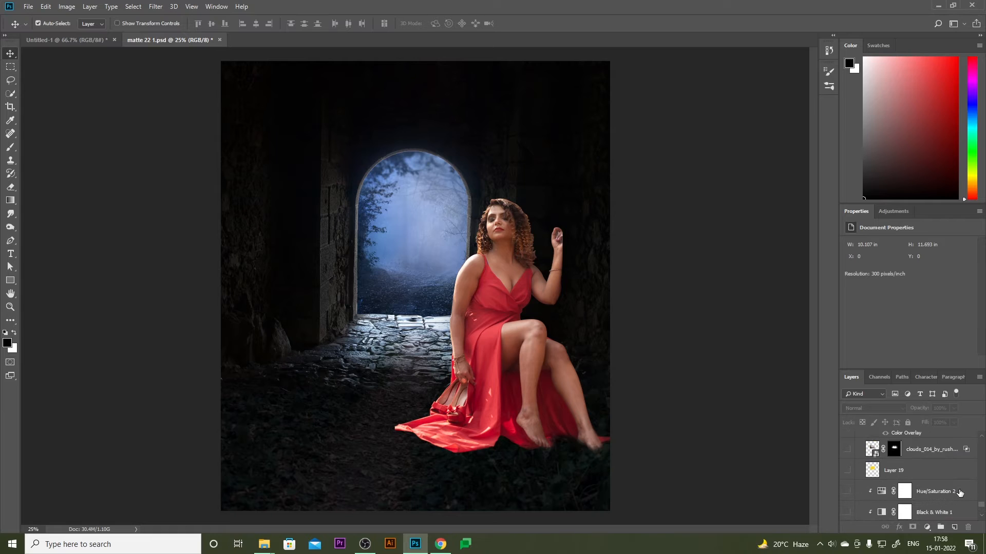
pyautogui.scroll(5, 960, 493)
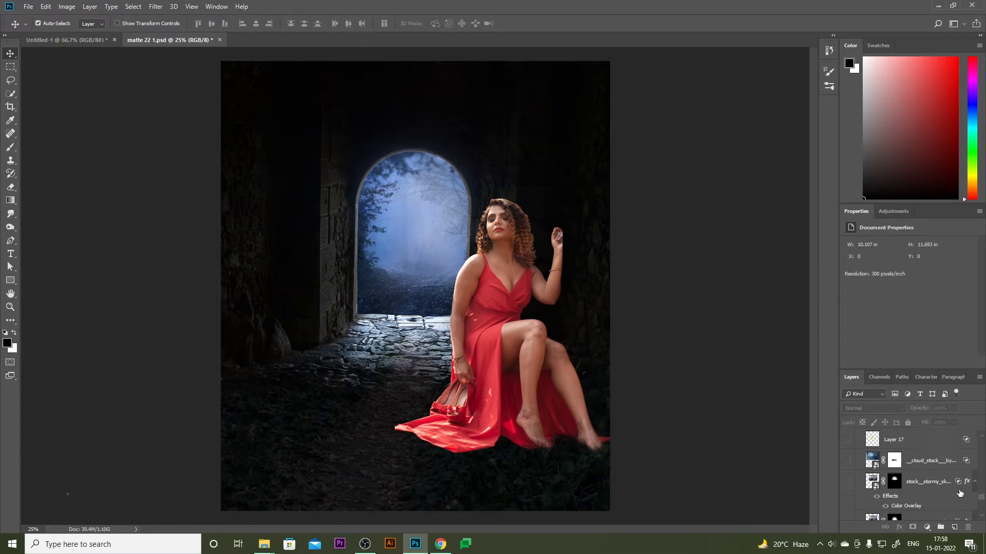
pyautogui.scroll(3, 866, 481)
pyautogui.scroll(4, 865, 481)
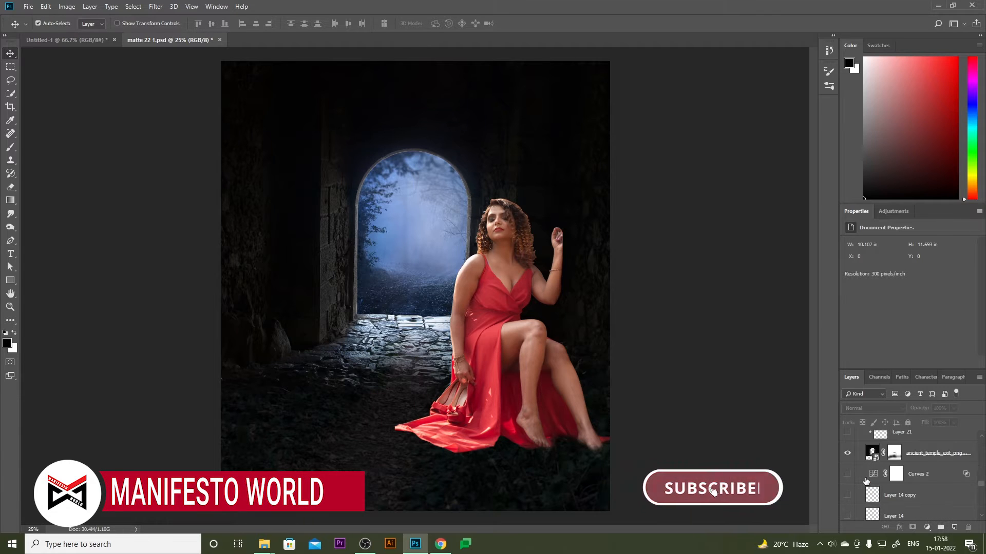
pyautogui.scroll(5, 865, 481)
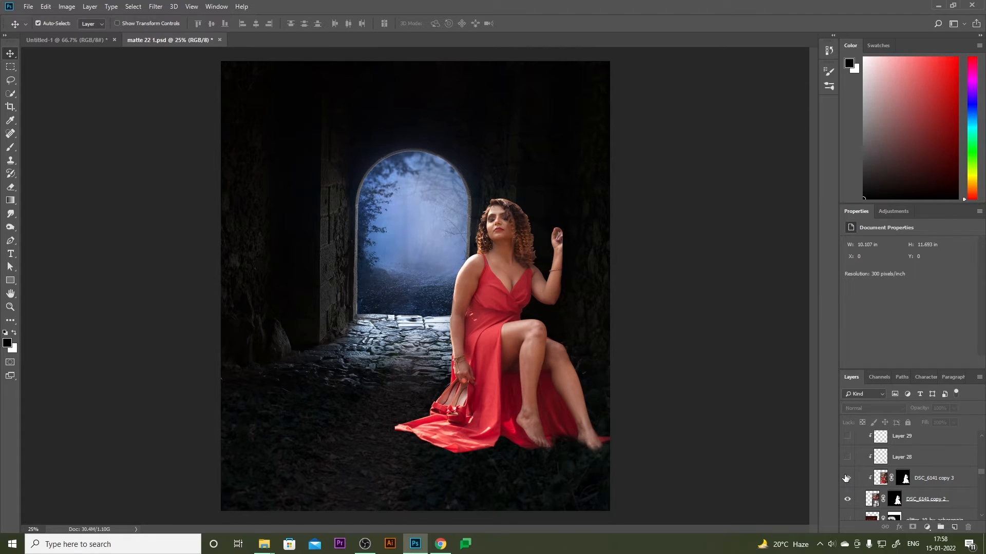
pyautogui.click(846, 458)
pyautogui.click(847, 437)
pyautogui.scroll(2, 847, 440)
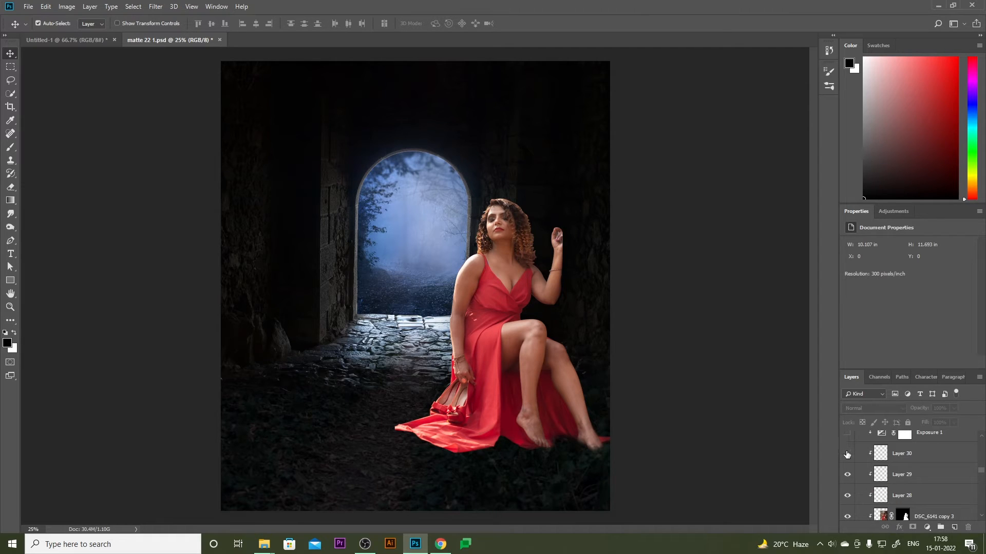
pyautogui.scroll(1, 847, 454)
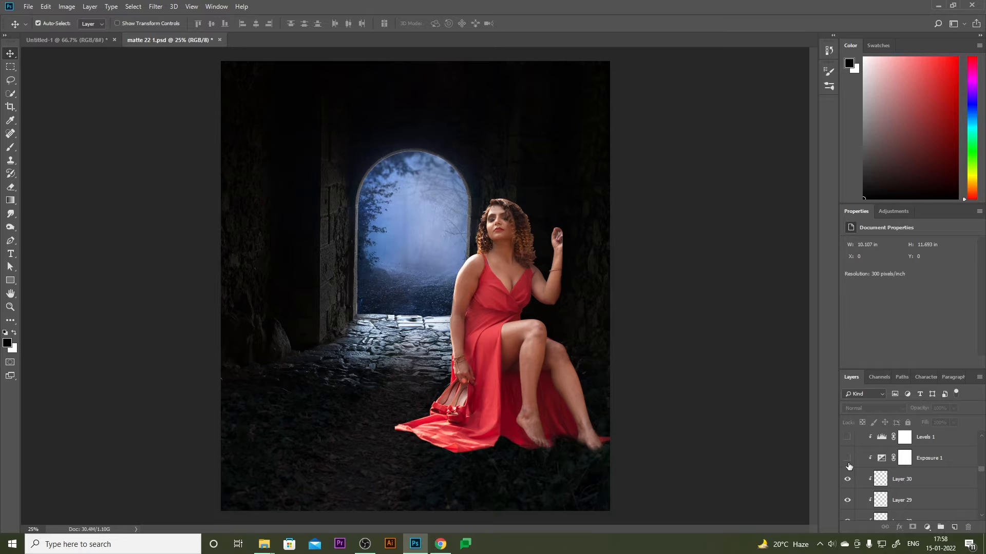
# - Turn on the Exposure 1 and Levels 1 adjustments on the woman and open the settings of each
pyautogui.click(848, 458)
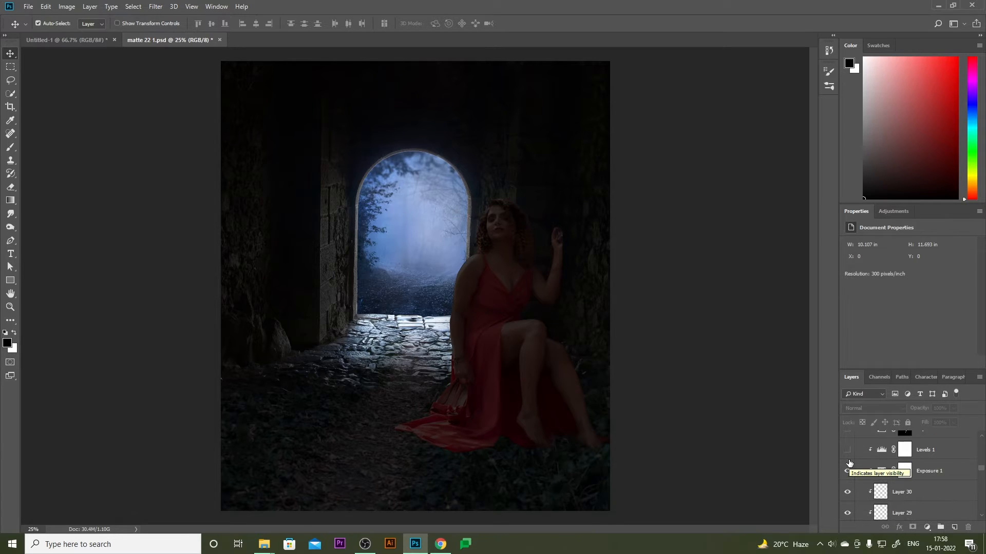
pyautogui.scroll(1, 872, 469)
pyautogui.click(876, 473)
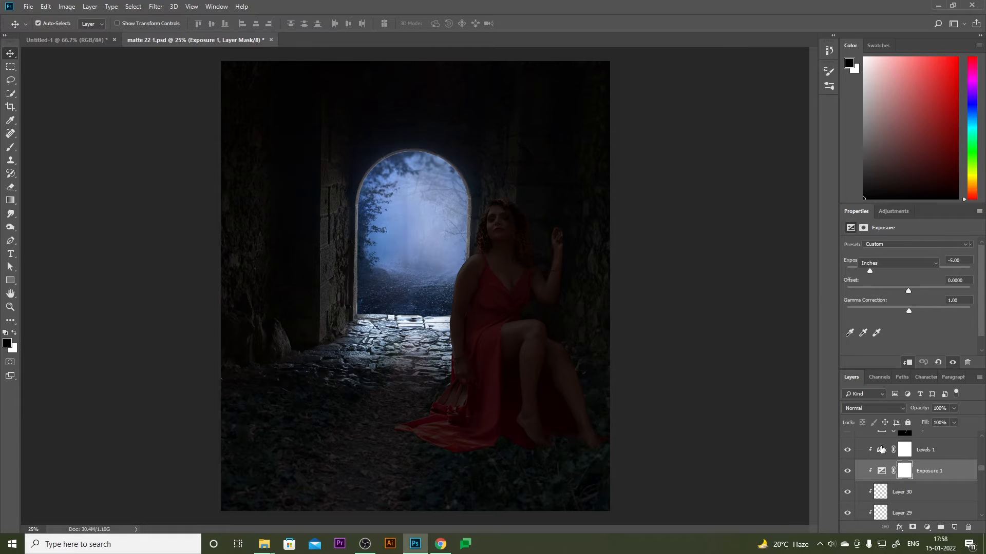
pyautogui.click(881, 450)
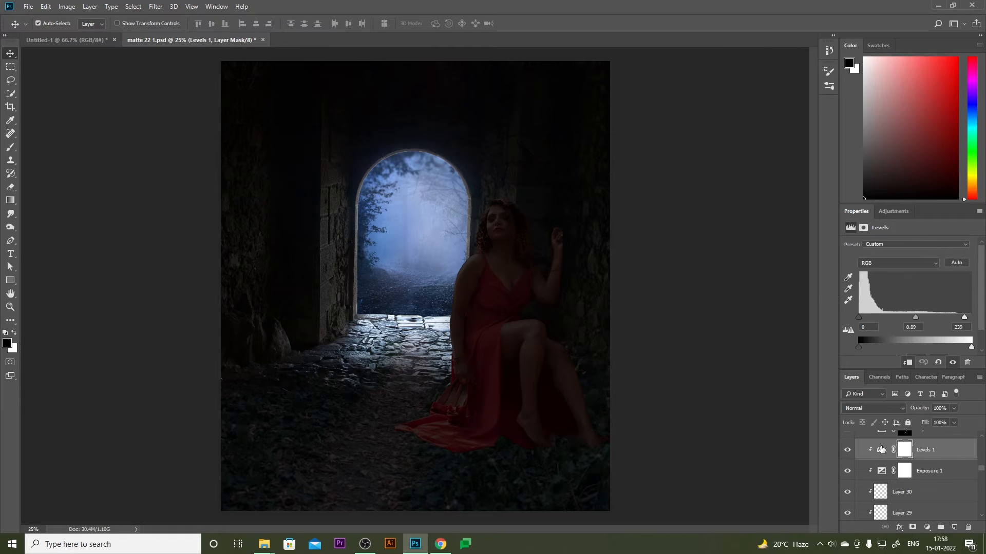
# - Show the tree roots layer inside the archway together with its clipped Exposure 4 and Hue/Saturation 3 adjustments
pyautogui.scroll(2, 881, 449)
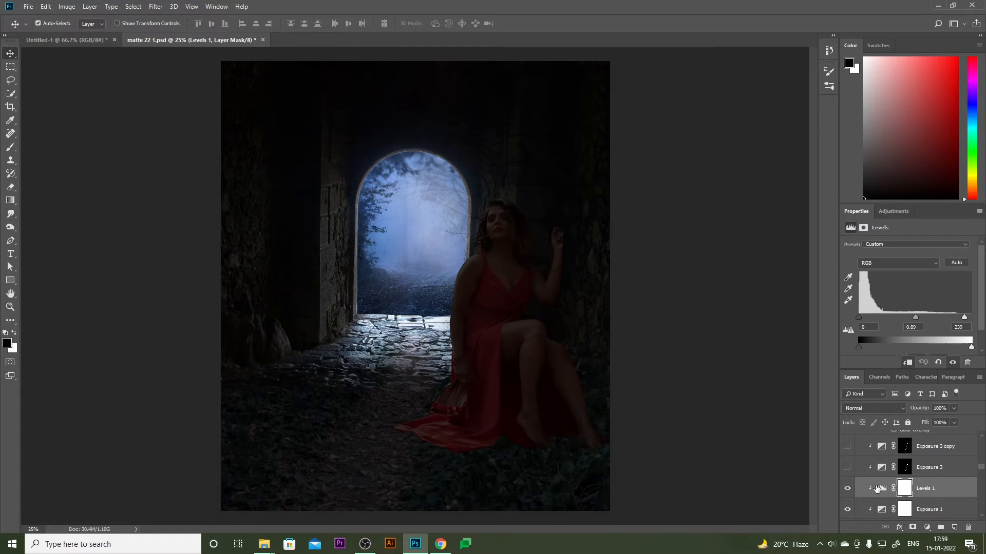
pyautogui.scroll(-4, 886, 495)
pyautogui.scroll(-8, 886, 496)
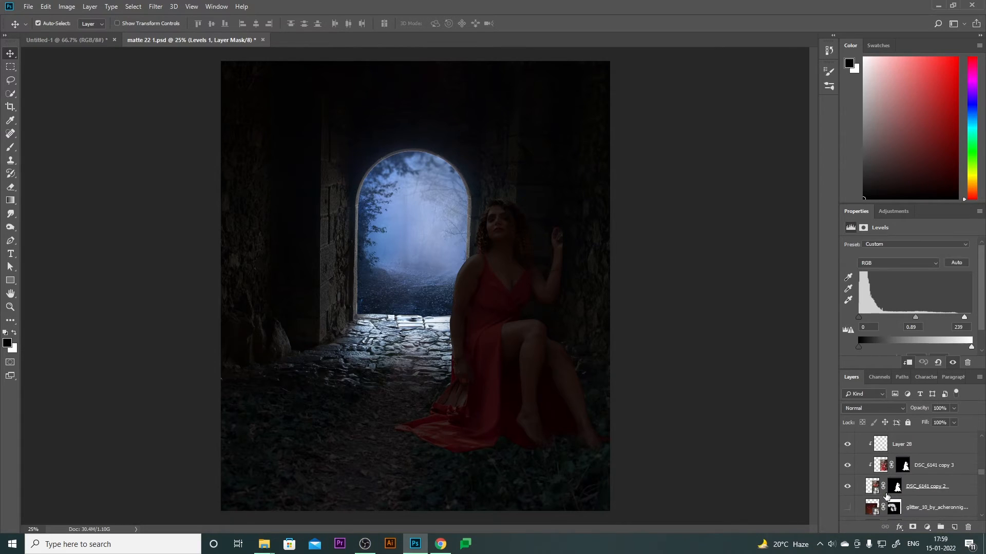
pyautogui.scroll(-6, 886, 497)
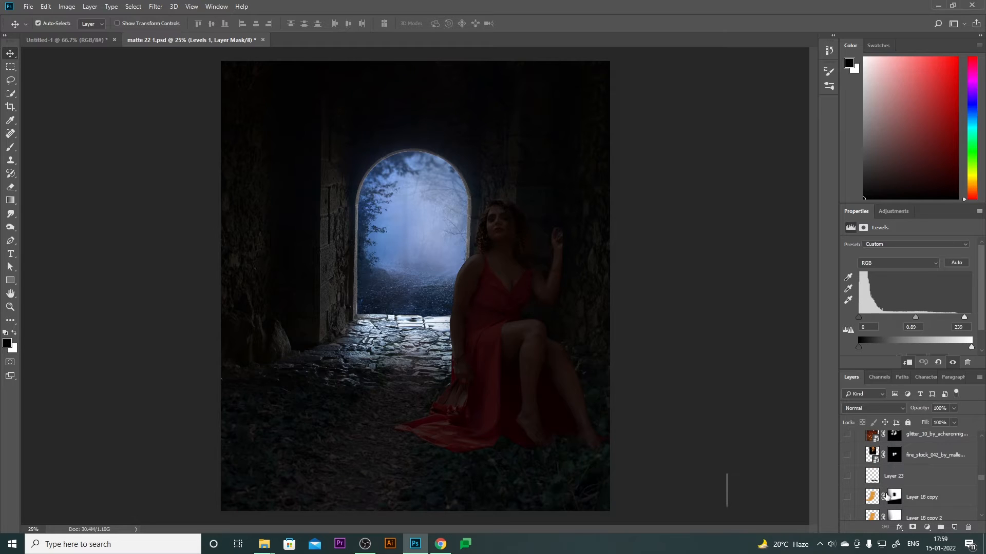
pyautogui.scroll(-6, 886, 496)
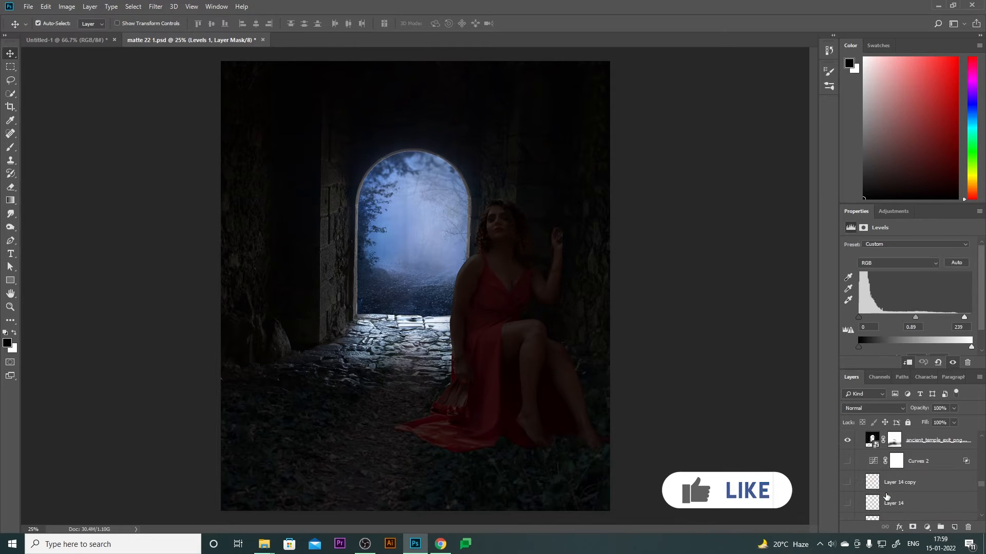
pyautogui.scroll(-2, 886, 495)
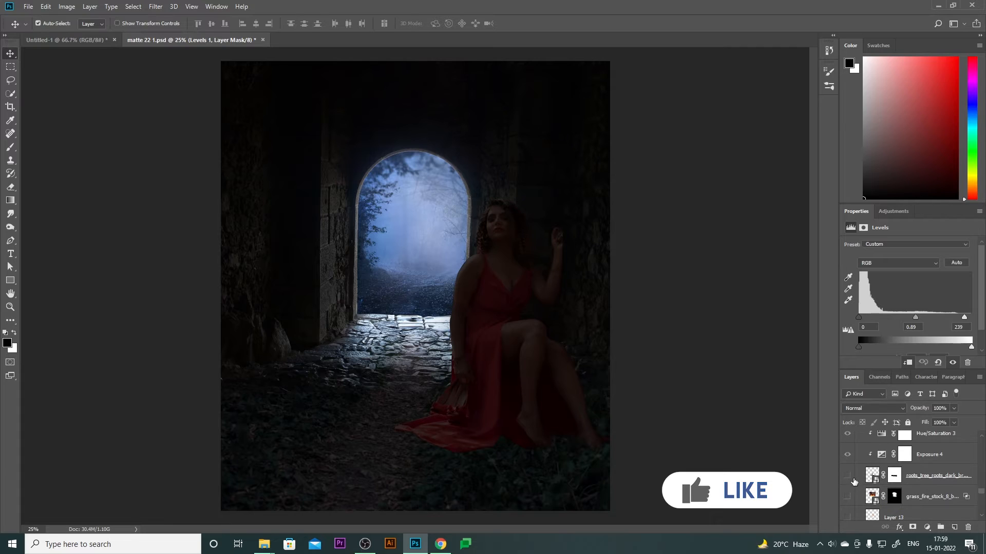
pyautogui.scroll(-5, 850, 480)
pyautogui.scroll(-5, 850, 482)
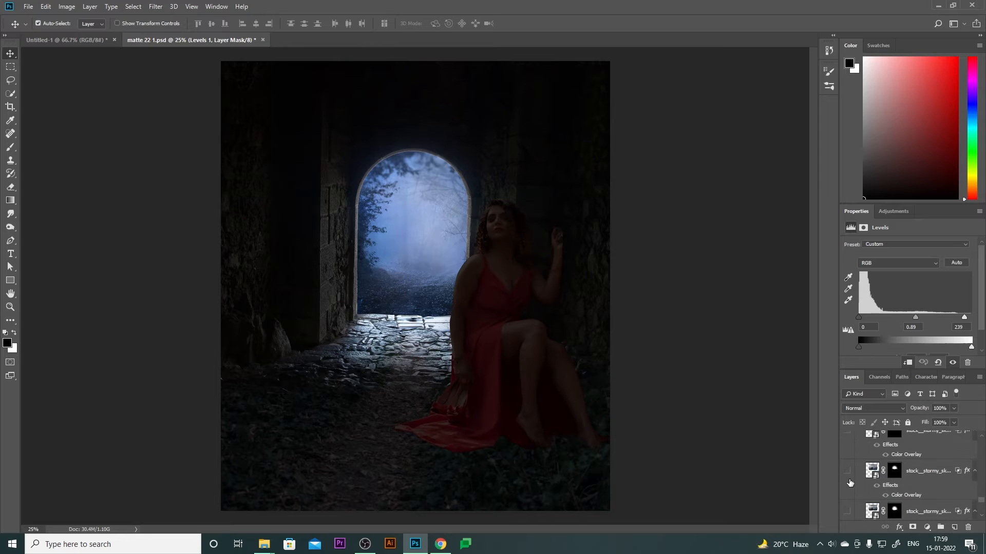
pyautogui.scroll(5, 850, 482)
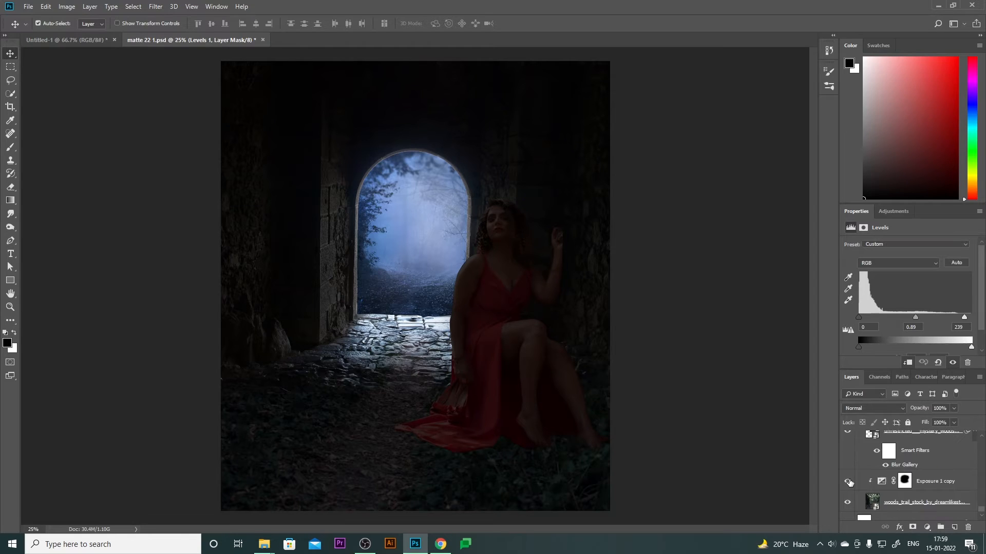
pyautogui.scroll(5, 849, 483)
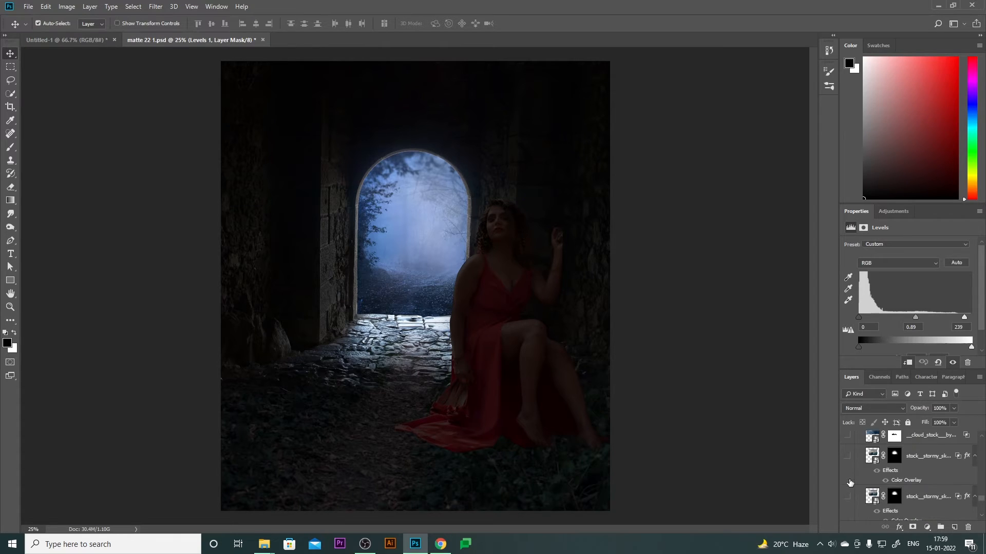
pyautogui.scroll(1, 850, 483)
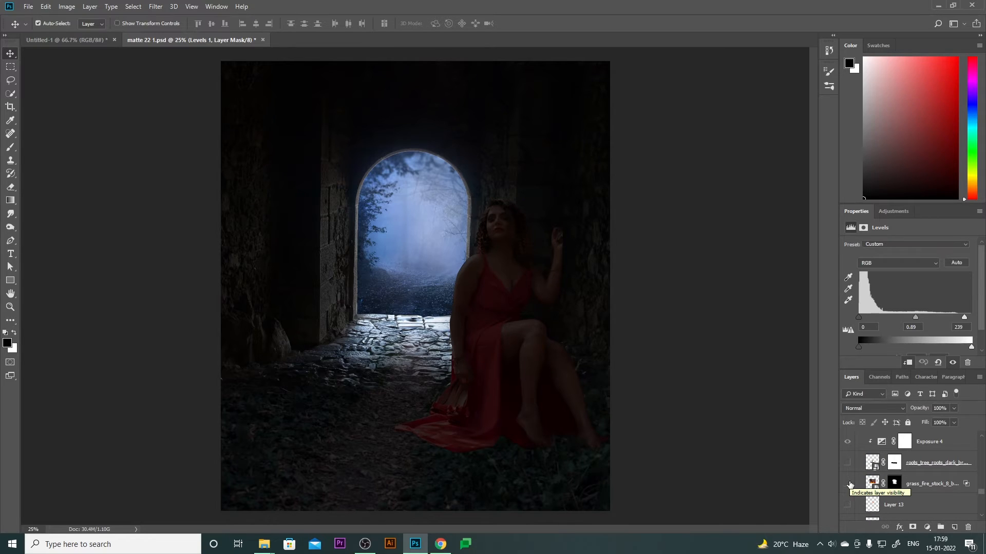
pyautogui.scroll(1, 849, 484)
pyautogui.click(848, 478)
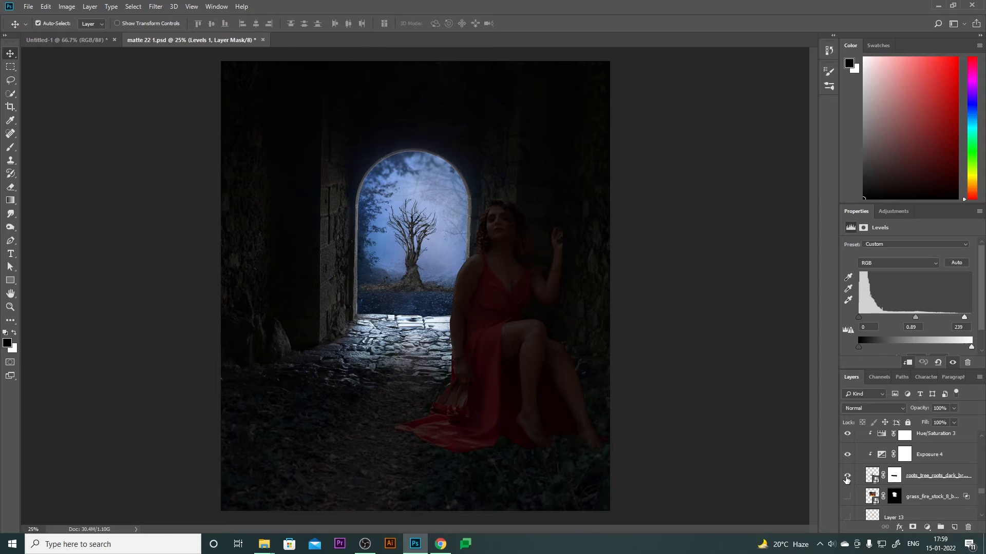
# - Compare the tree without and with its Exposure 4 and Hue/Saturation 3 adjustments, leaving both turned on
pyautogui.click(847, 455)
pyautogui.click(847, 434)
pyautogui.scroll(2, 850, 451)
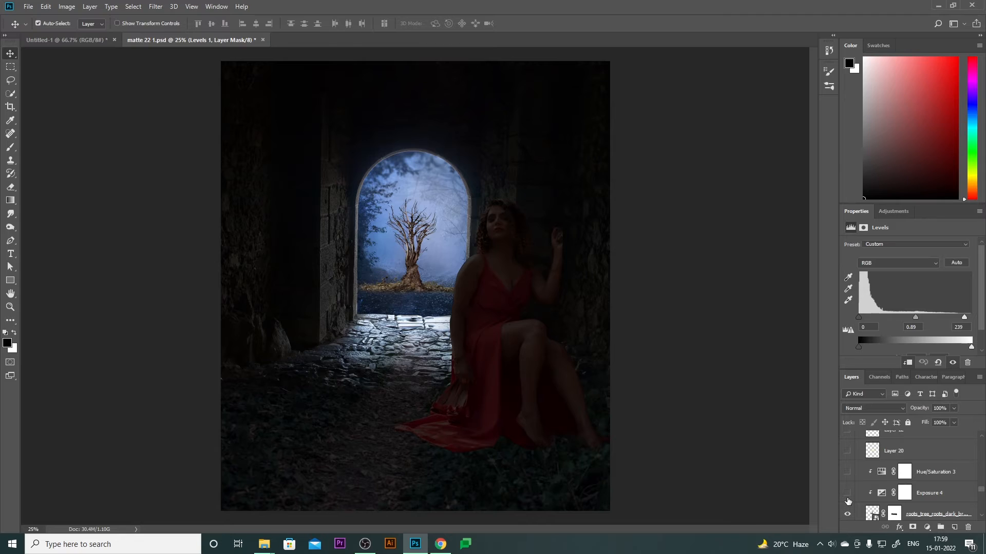
pyautogui.click(847, 493)
pyautogui.click(847, 471)
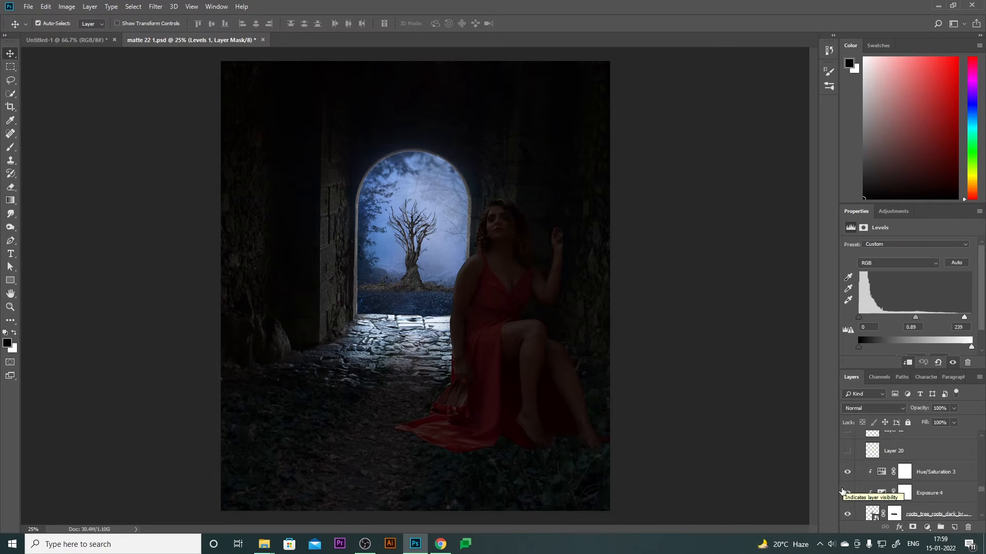
# - Turn on the Black & White 1 and Hue/Saturation 2 adjustments clipped to the forest background and open the Hue/Saturation 2 settings
pyautogui.scroll(-5, 922, 483)
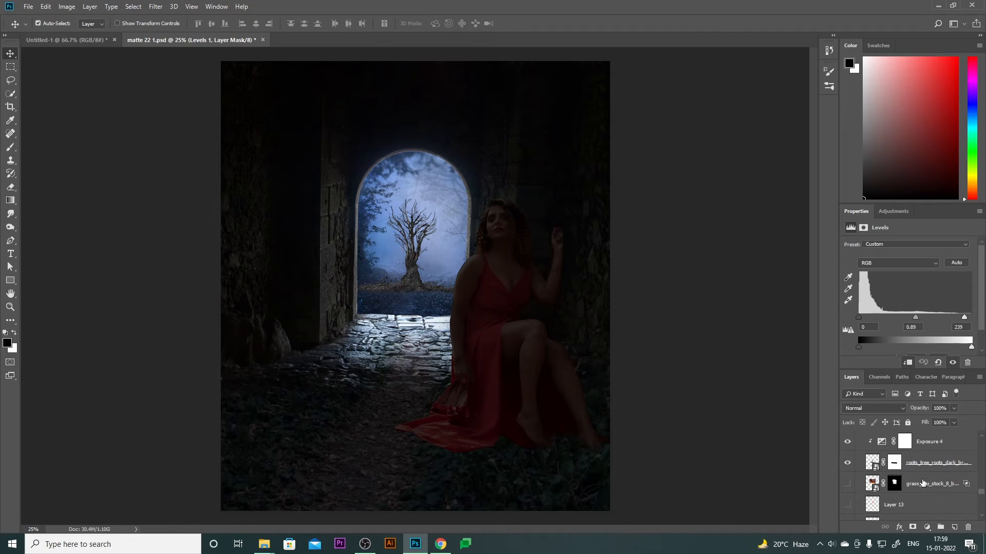
pyautogui.scroll(-2, 921, 483)
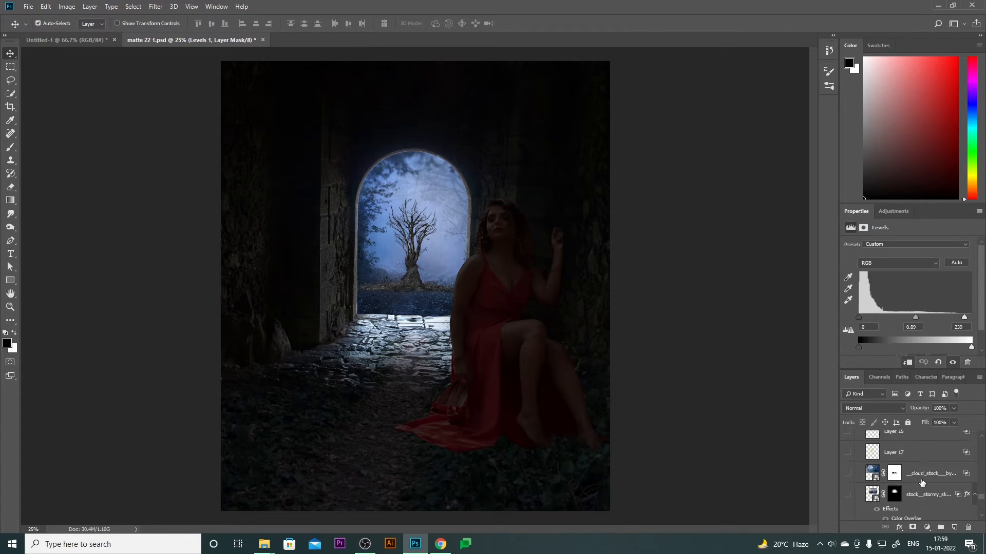
pyautogui.scroll(-6, 921, 483)
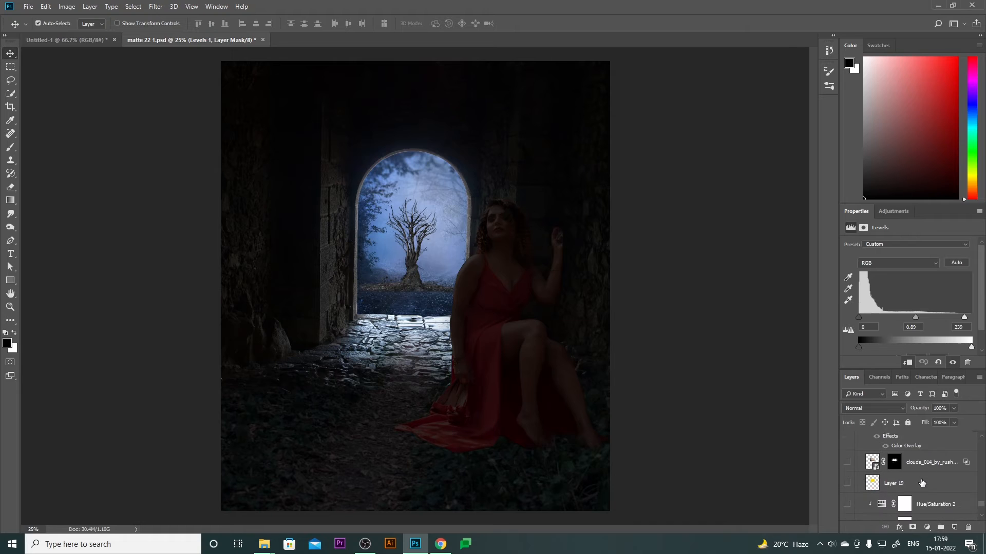
pyautogui.scroll(-1, 922, 483)
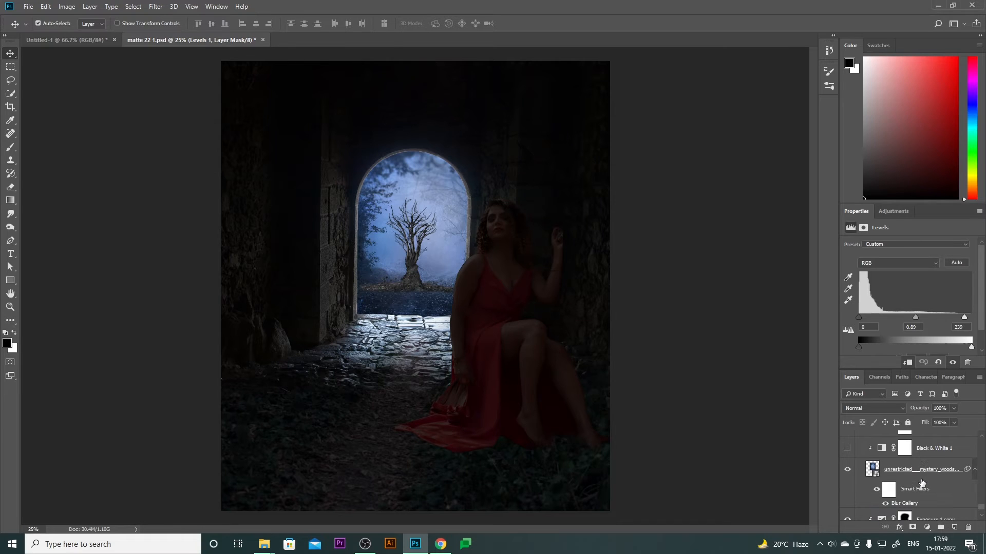
pyautogui.click(847, 448)
pyautogui.scroll(1, 848, 449)
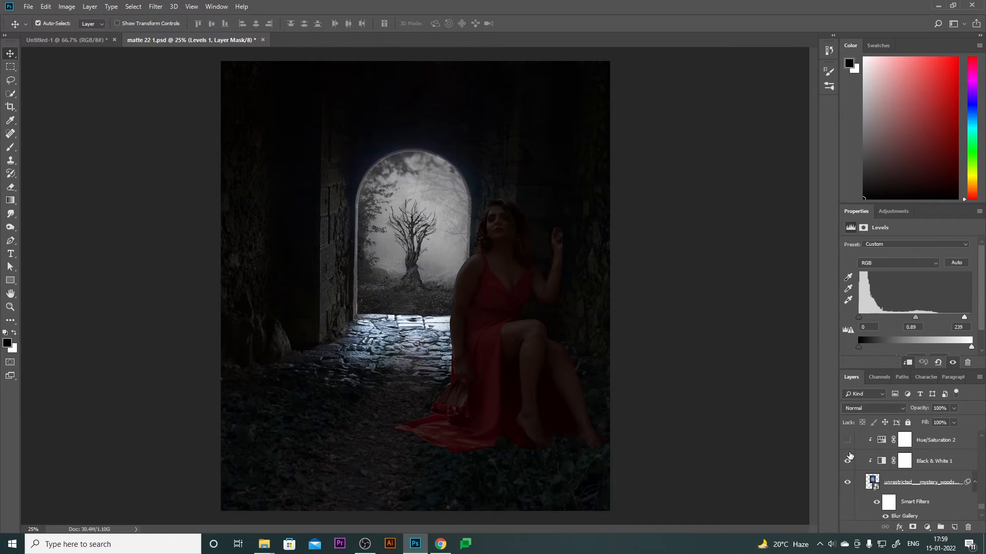
pyautogui.click(847, 452)
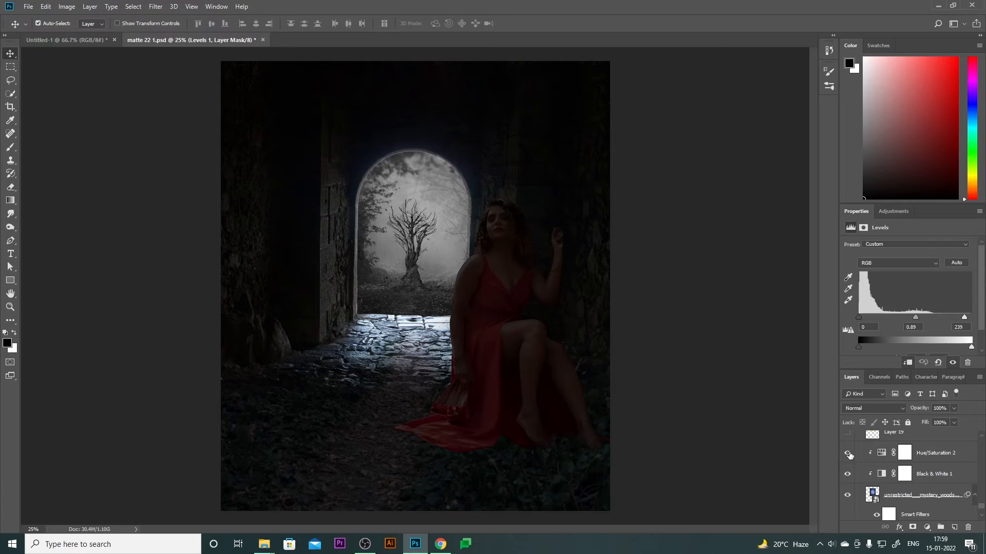
pyautogui.click(881, 455)
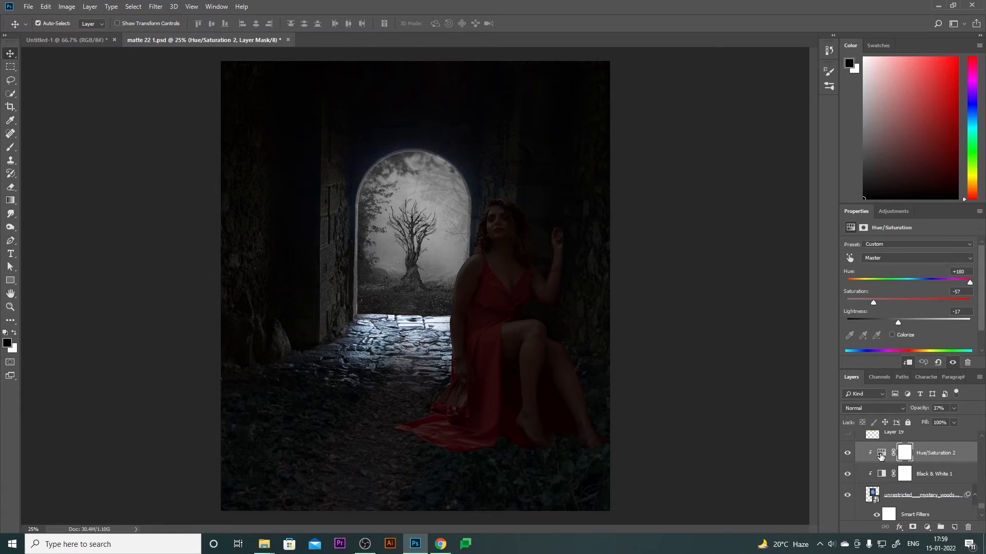
# - Show the ornate clock layer beside the archway
pyautogui.scroll(4, 881, 455)
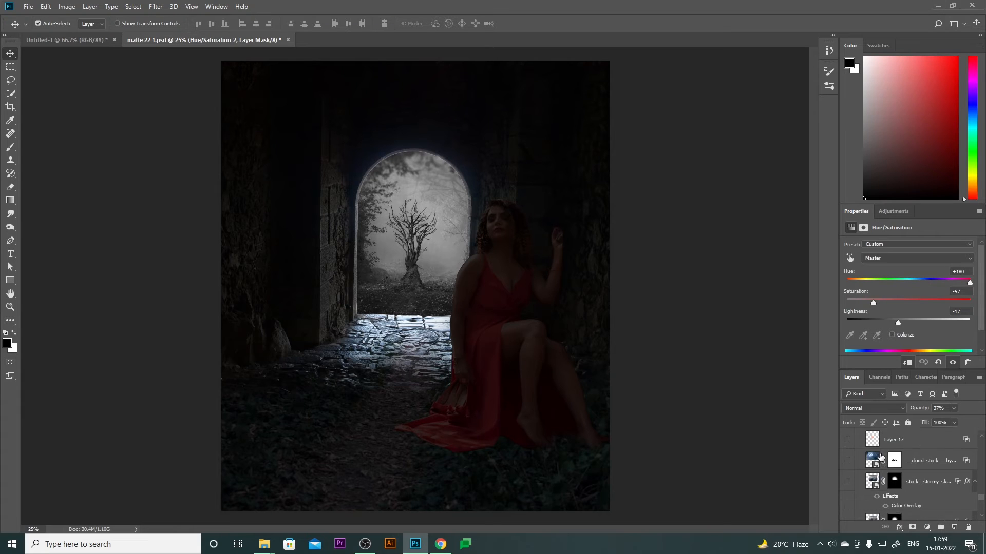
pyautogui.scroll(6, 881, 455)
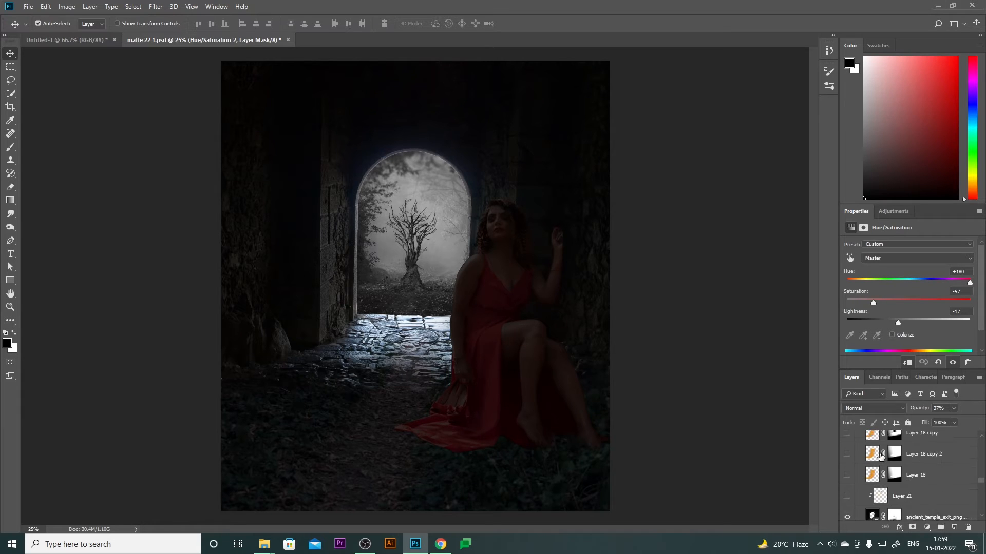
pyautogui.scroll(6, 880, 455)
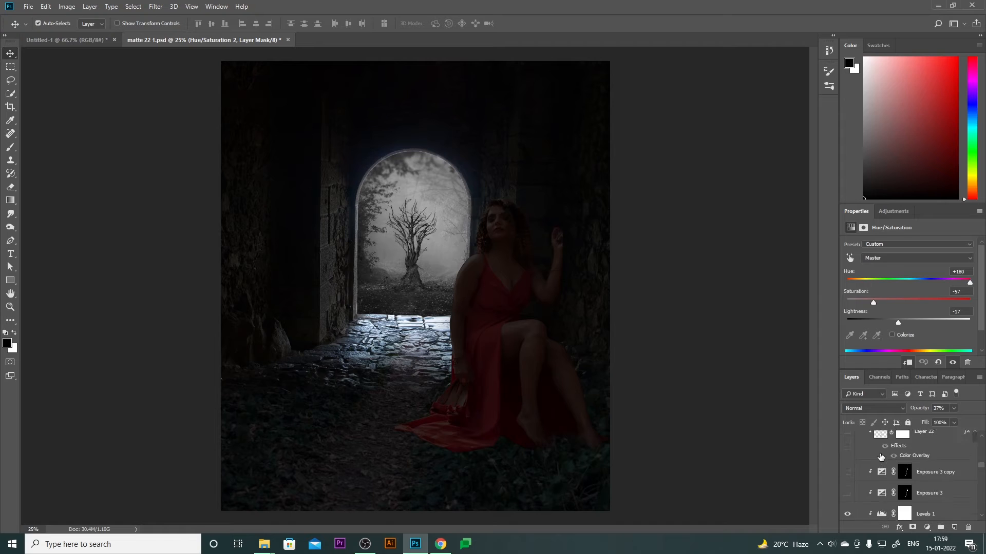
pyautogui.scroll(3, 880, 456)
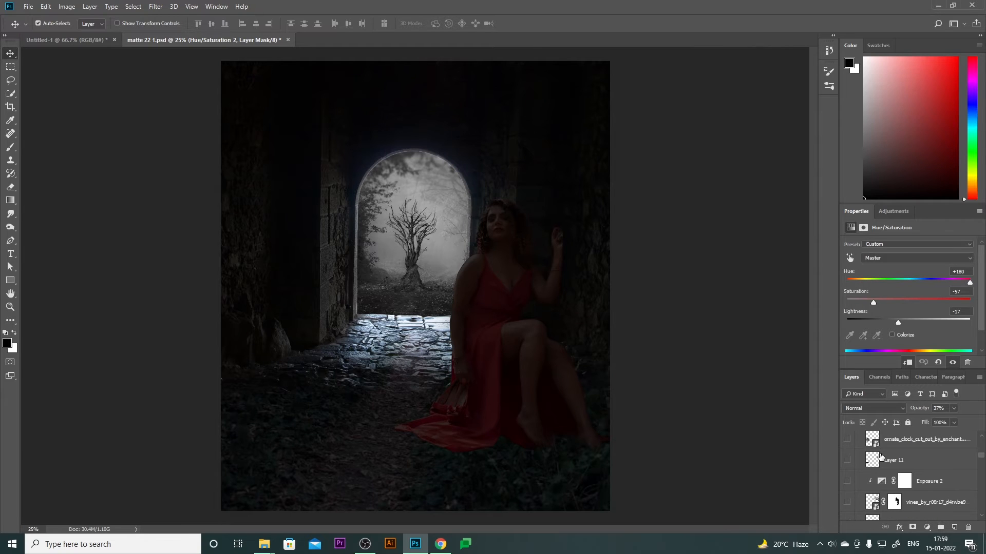
pyautogui.scroll(1, 855, 458)
pyautogui.click(847, 452)
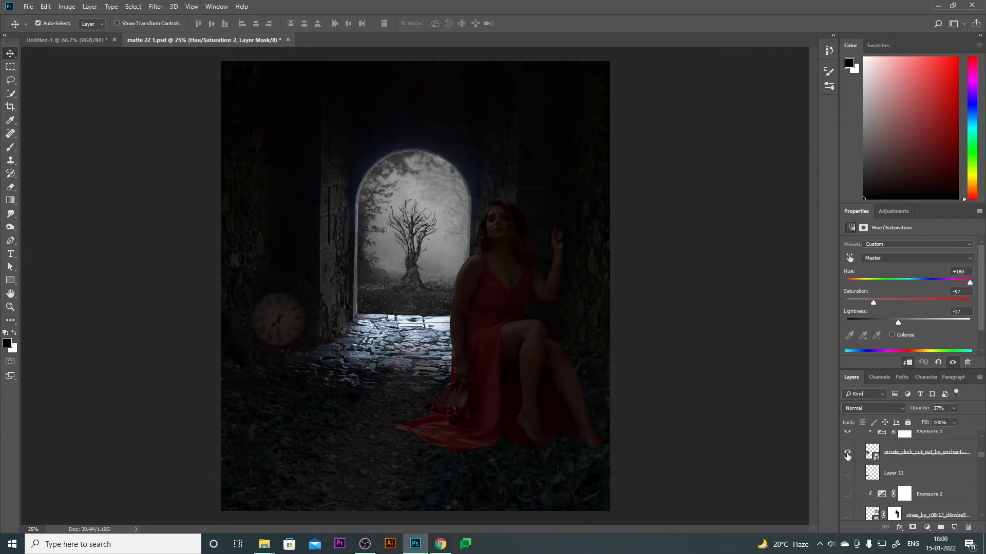
# - Compare the clock without its Exposure 5 adjustment, turn the adjustment back on and show the clipped Layer 27
pyautogui.scroll(2, 847, 454)
pyautogui.click(846, 456)
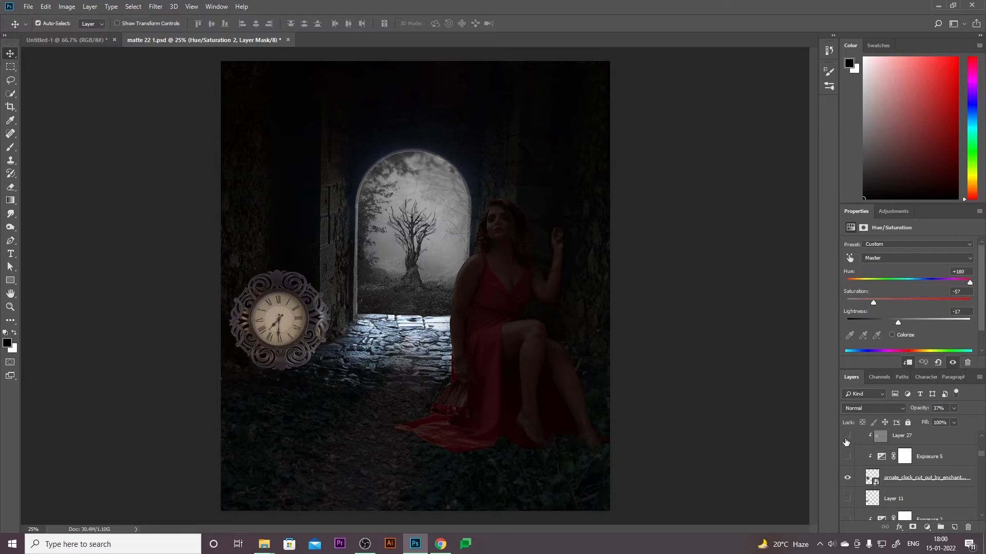
pyautogui.scroll(1, 856, 466)
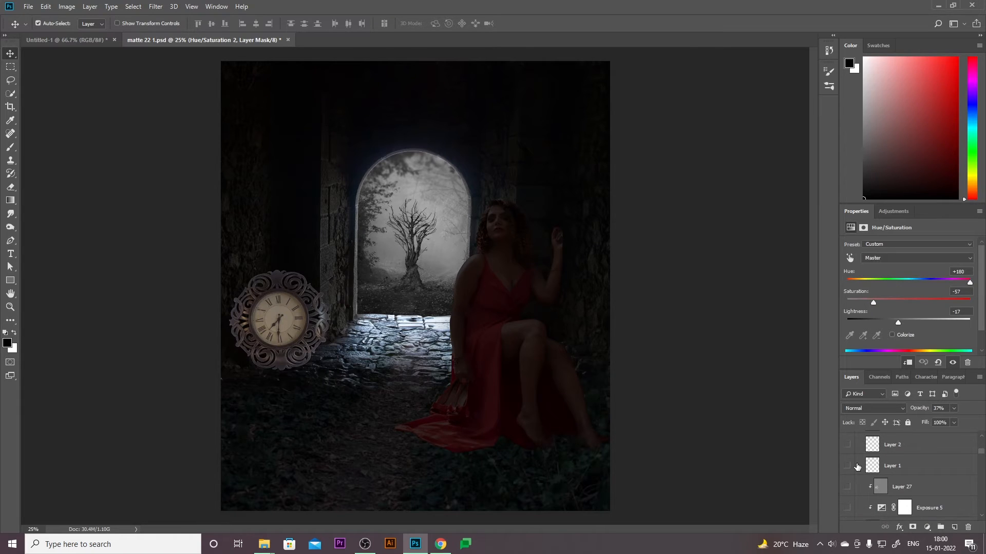
pyautogui.scroll(-2, 856, 466)
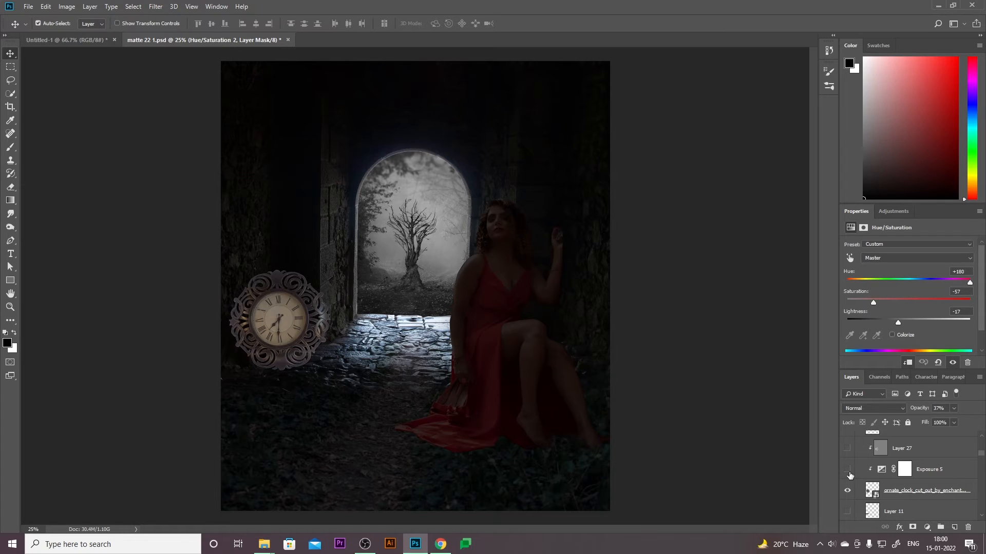
pyautogui.click(848, 470)
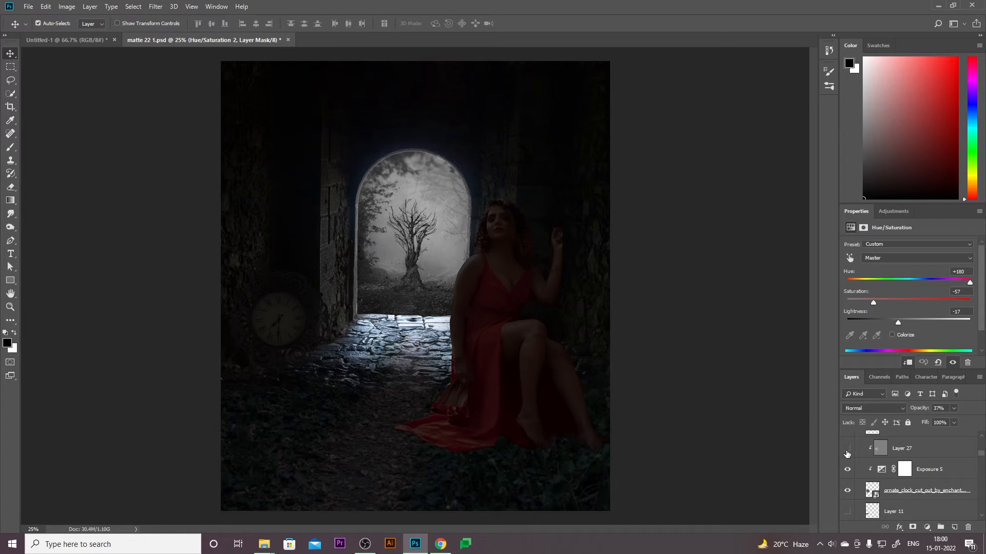
pyautogui.click(847, 452)
# - Show the vines layer above the woman with its clipped Exposure 2 adjustment and open that adjustment's settings
pyautogui.scroll(-3, 863, 480)
pyautogui.scroll(-3, 864, 482)
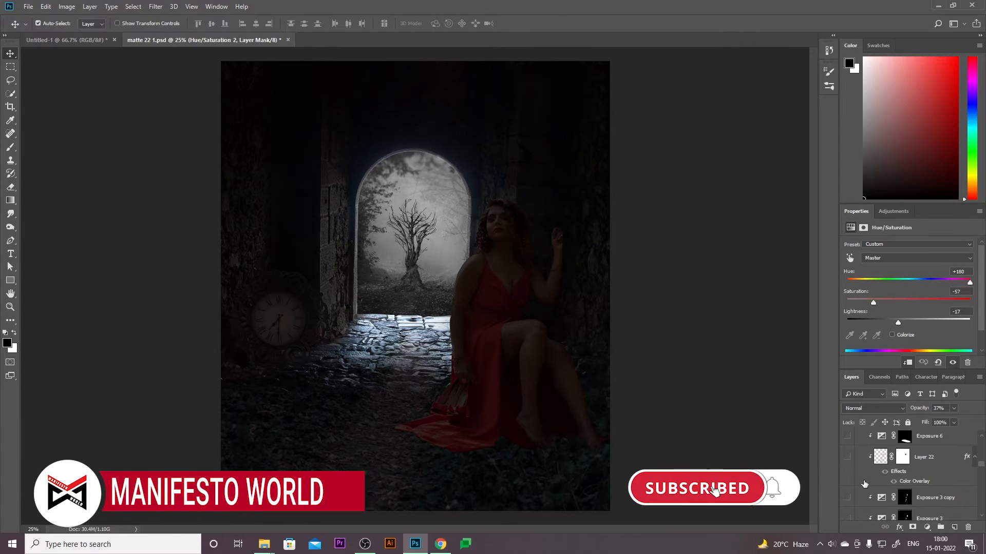
pyautogui.scroll(3, 864, 483)
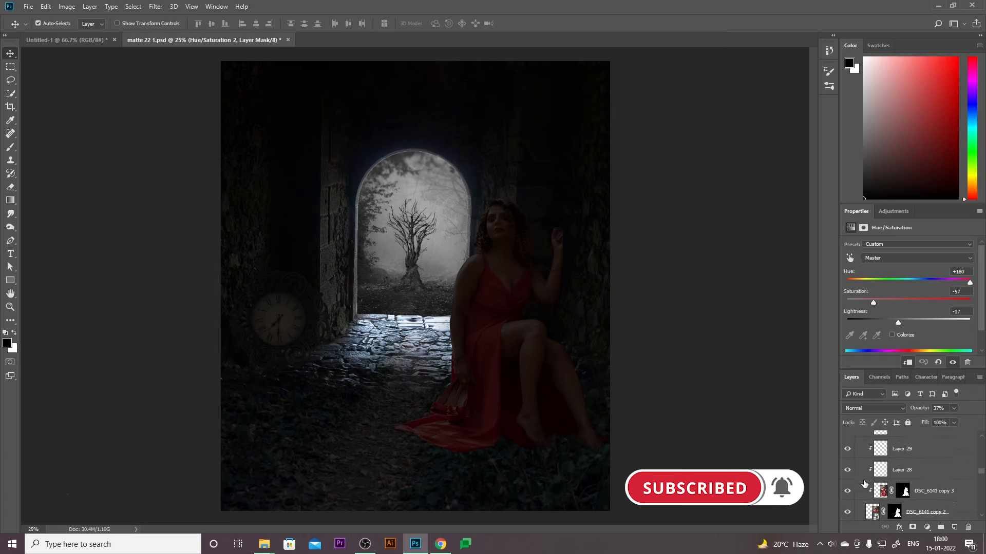
pyautogui.scroll(1, 864, 482)
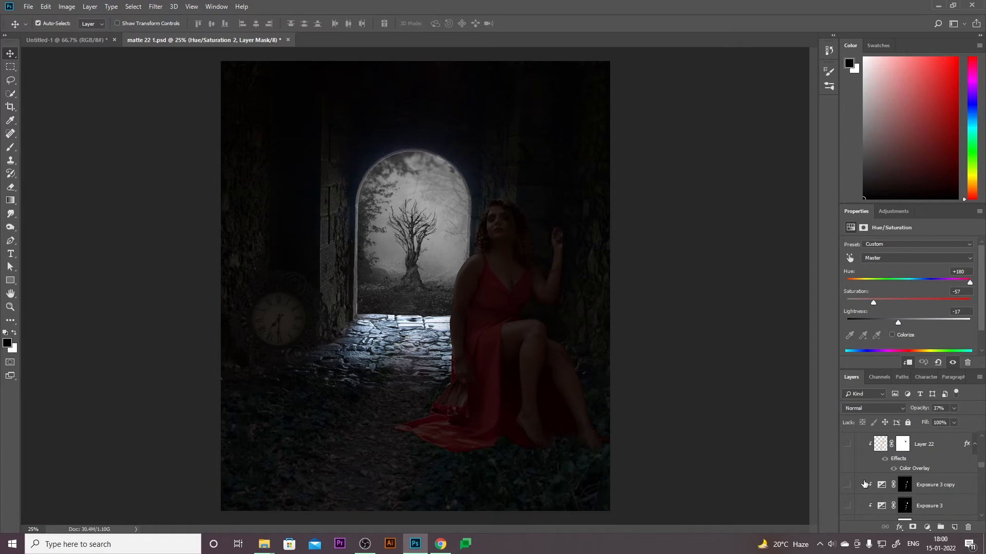
pyautogui.scroll(5, 863, 484)
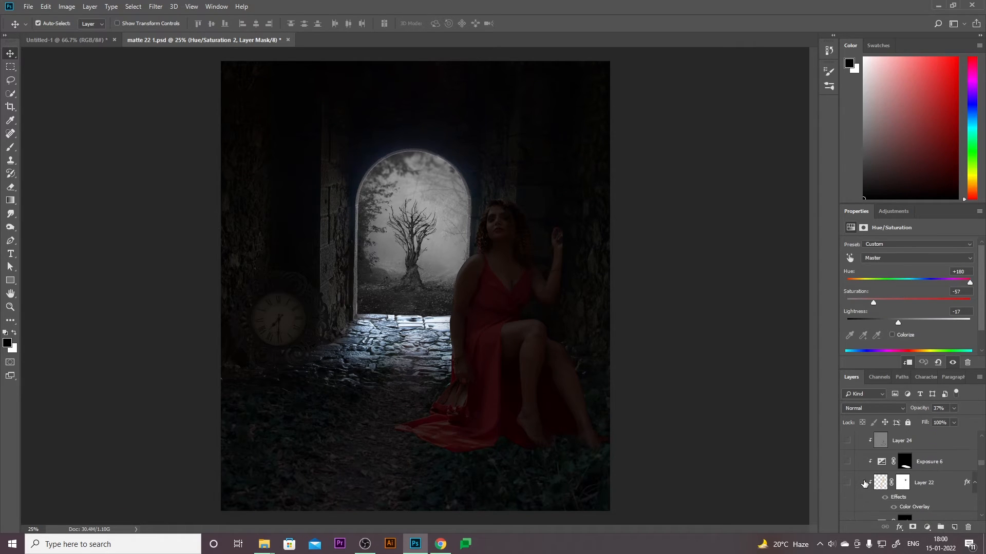
pyautogui.scroll(5, 864, 483)
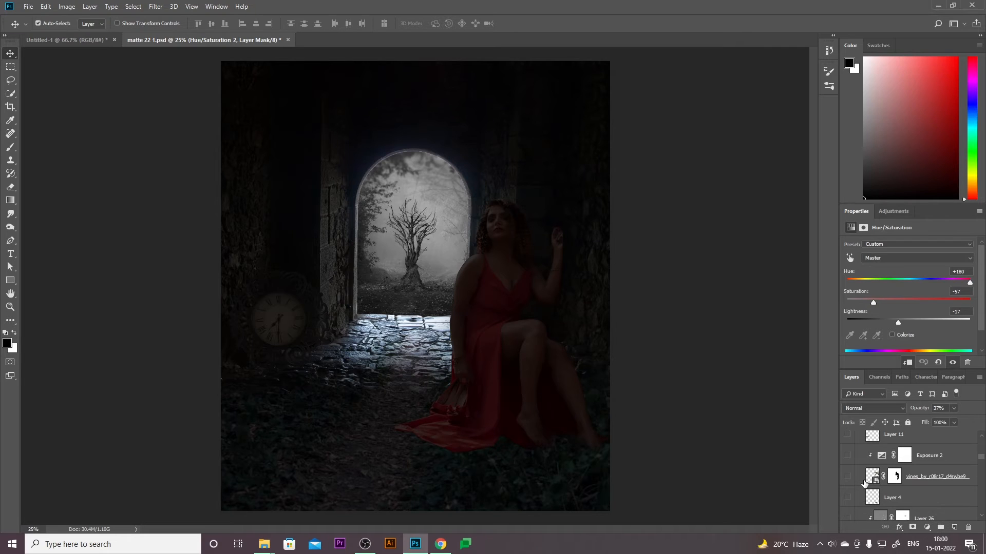
pyautogui.click(848, 476)
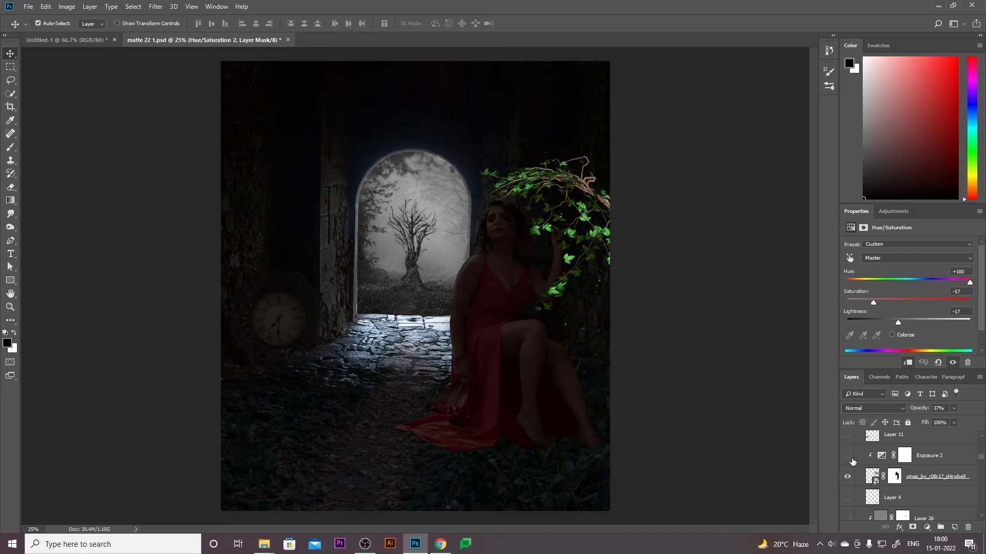
pyautogui.click(847, 456)
pyautogui.click(879, 457)
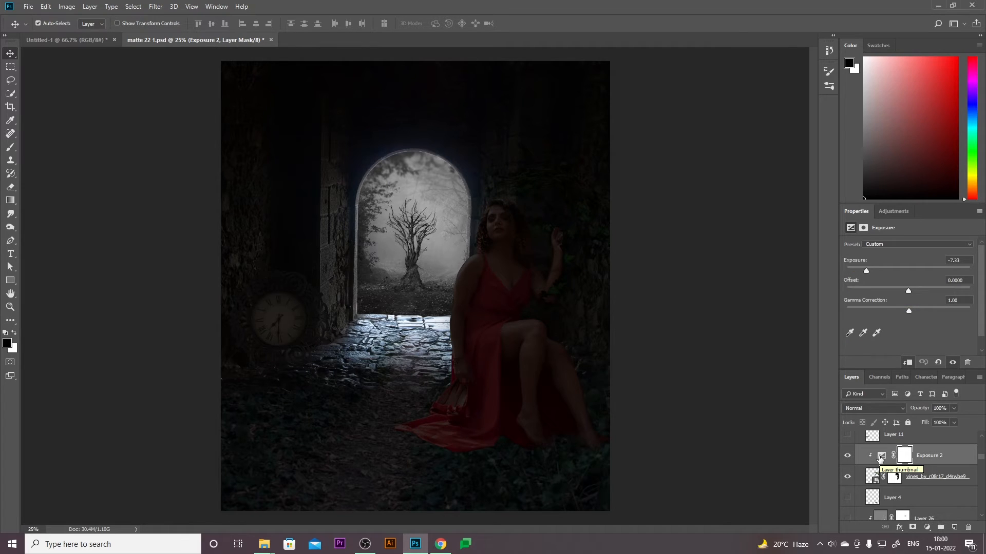
# - Show Layer 4 beneath the vines and Layer 11 beneath the ornate clock
pyautogui.scroll(-1, 877, 458)
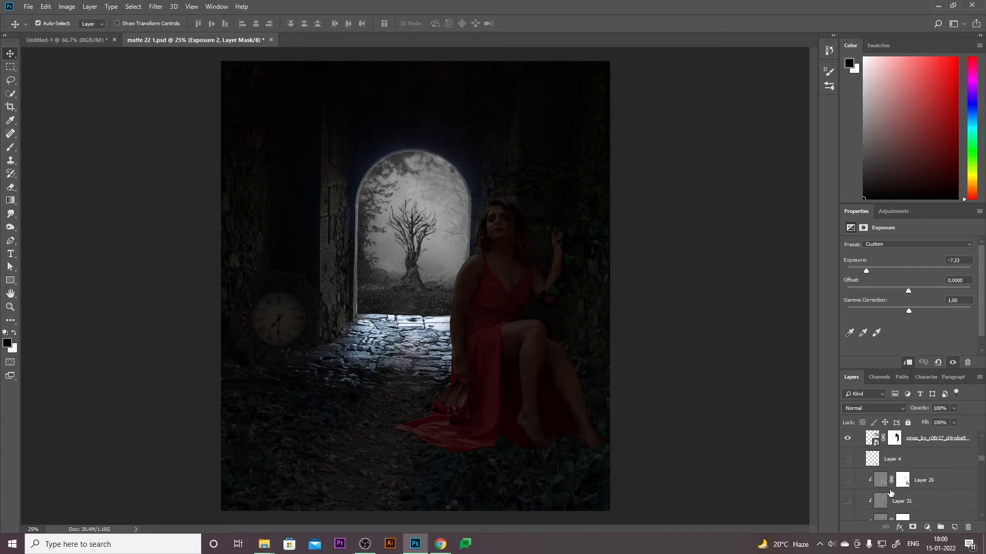
pyautogui.click(847, 459)
pyautogui.scroll(-6, 900, 461)
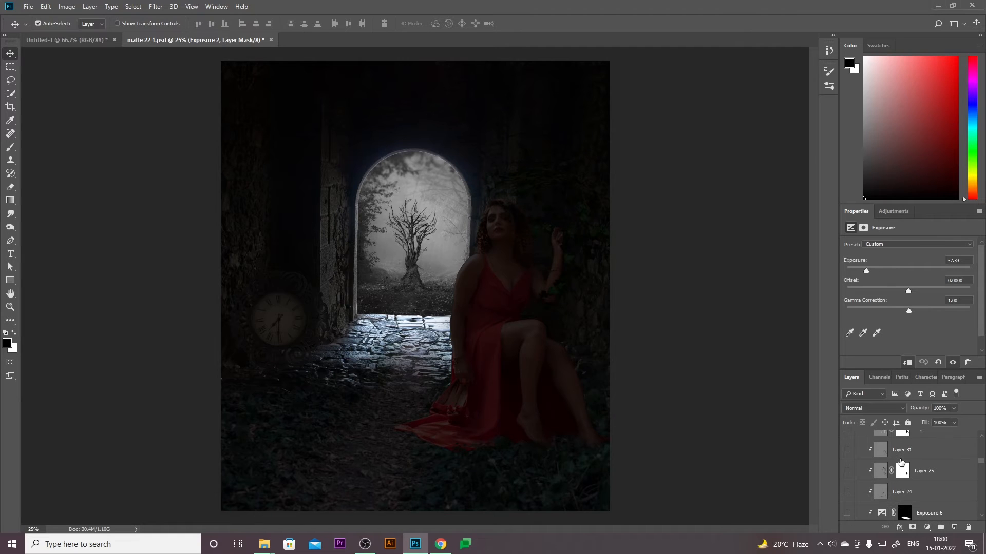
pyautogui.scroll(-2, 899, 467)
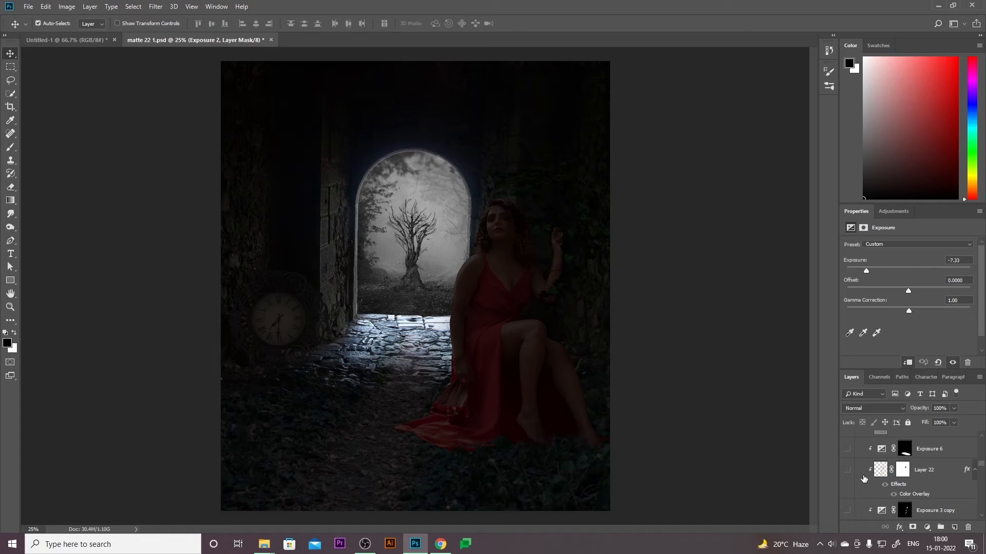
pyautogui.scroll(8, 863, 478)
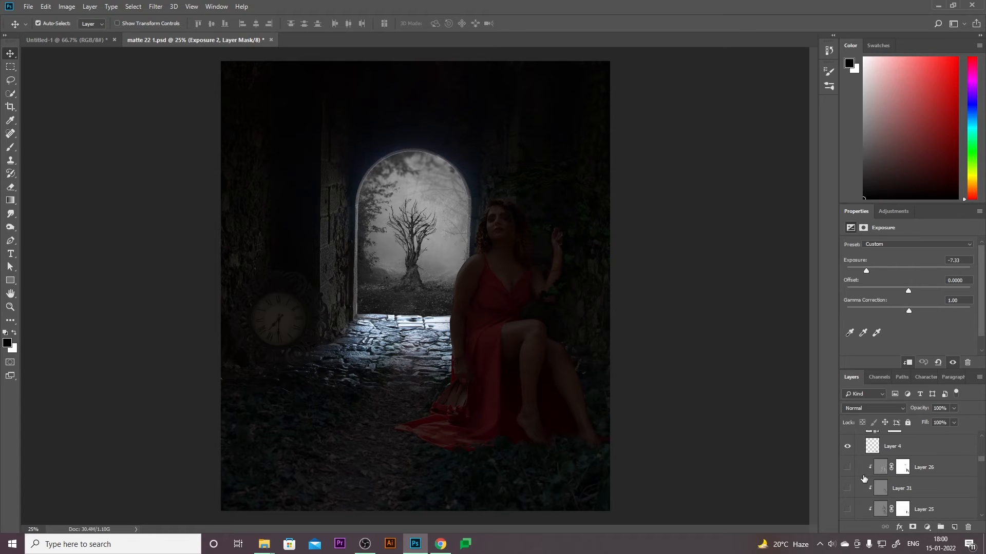
pyautogui.scroll(4, 864, 478)
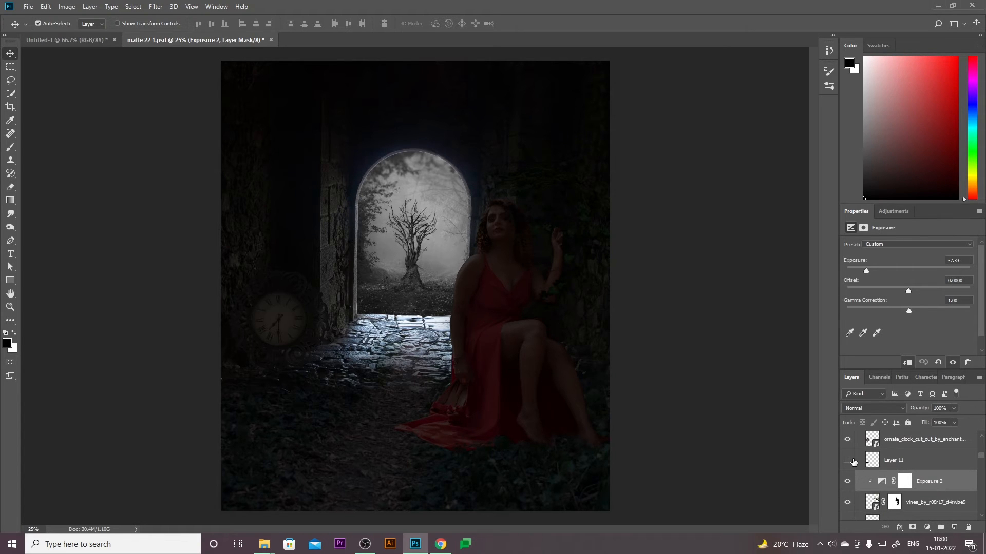
pyautogui.click(847, 460)
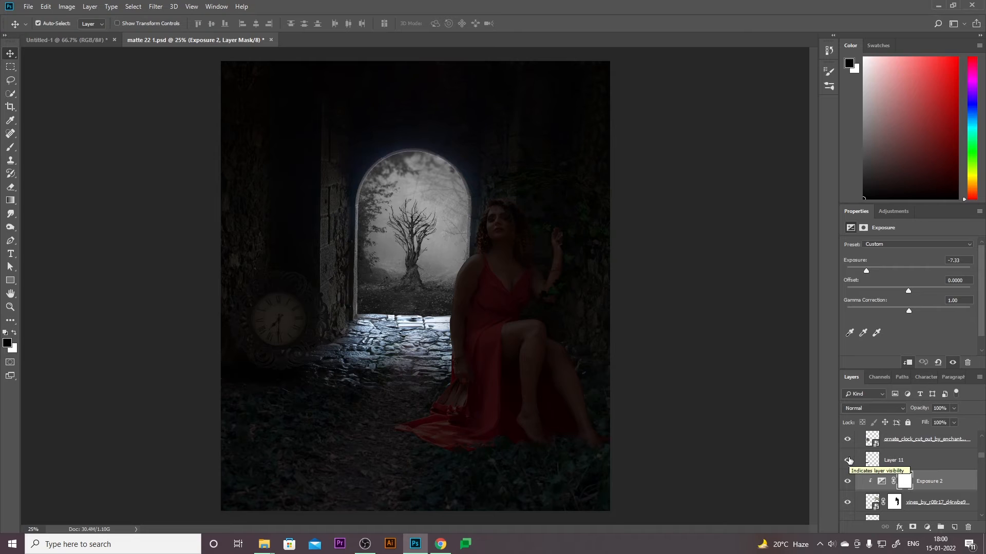
# - Show Layer 1, Layer 2 and Layer 3 above the clock's layers
pyautogui.scroll(-6, 848, 462)
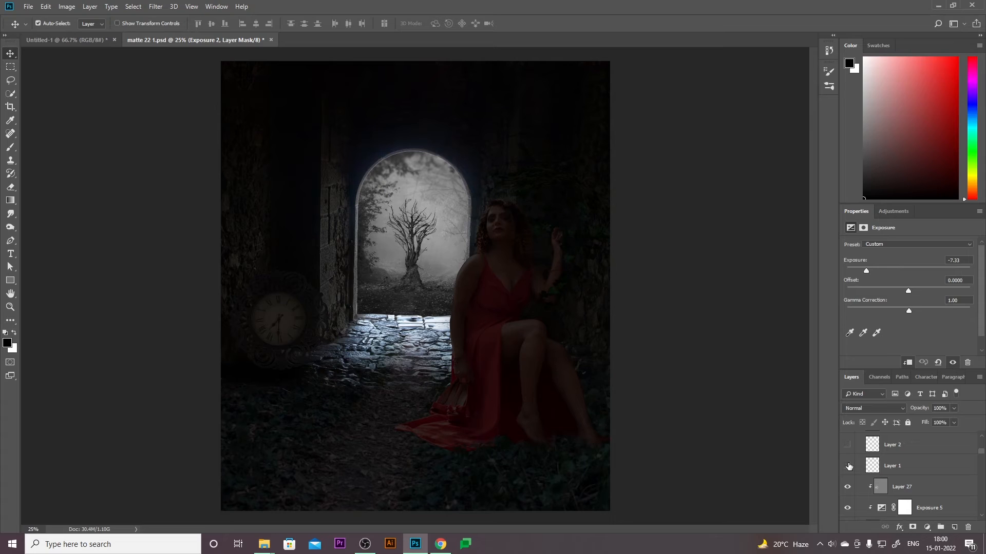
pyautogui.click(847, 445)
pyautogui.scroll(1, 850, 469)
pyautogui.click(849, 481)
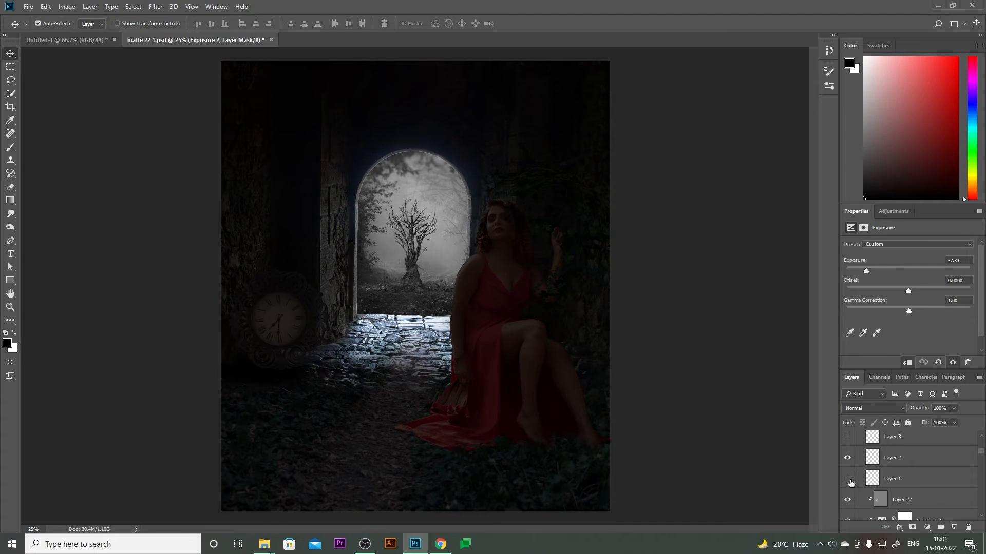
pyautogui.scroll(1, 849, 483)
pyautogui.click(847, 463)
pyautogui.scroll(1, 847, 465)
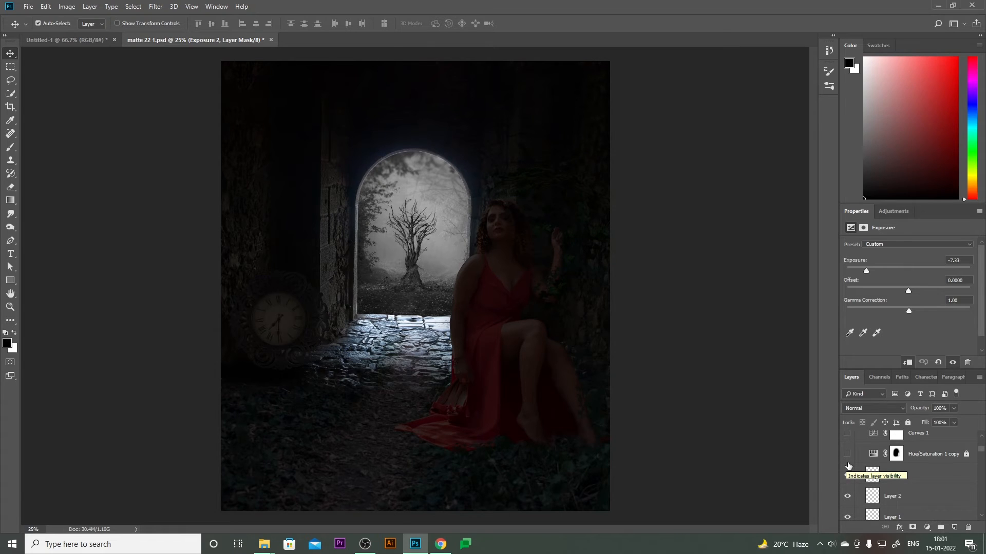
# - Look through the layer stack down to the tree roots and preview Layer 20 on and off
pyautogui.scroll(-5, 848, 466)
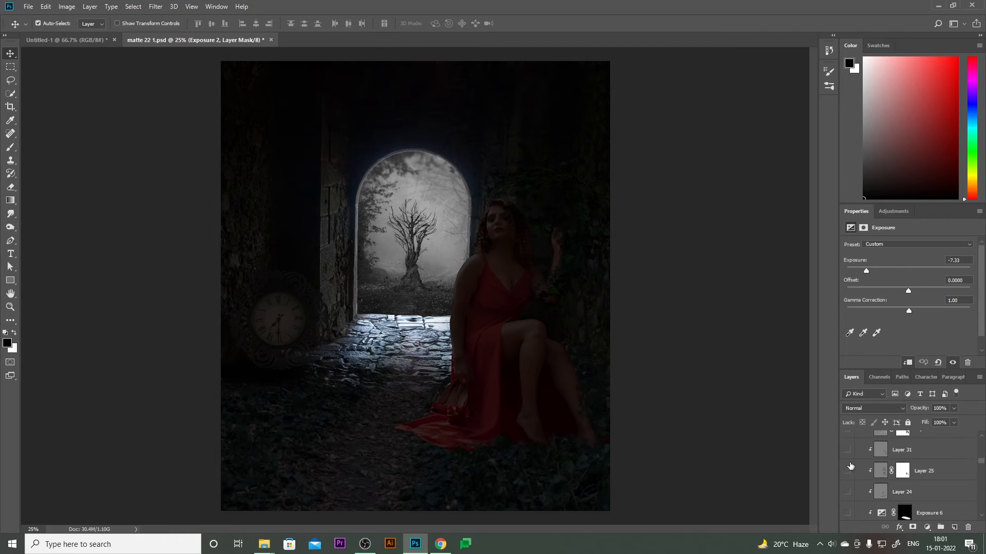
pyautogui.scroll(-8, 850, 465)
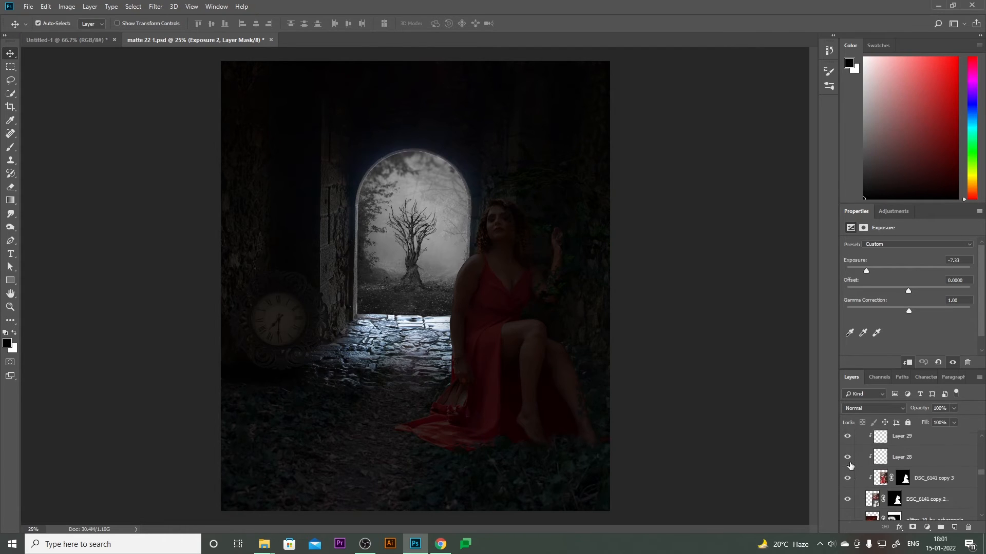
pyautogui.scroll(-6, 851, 465)
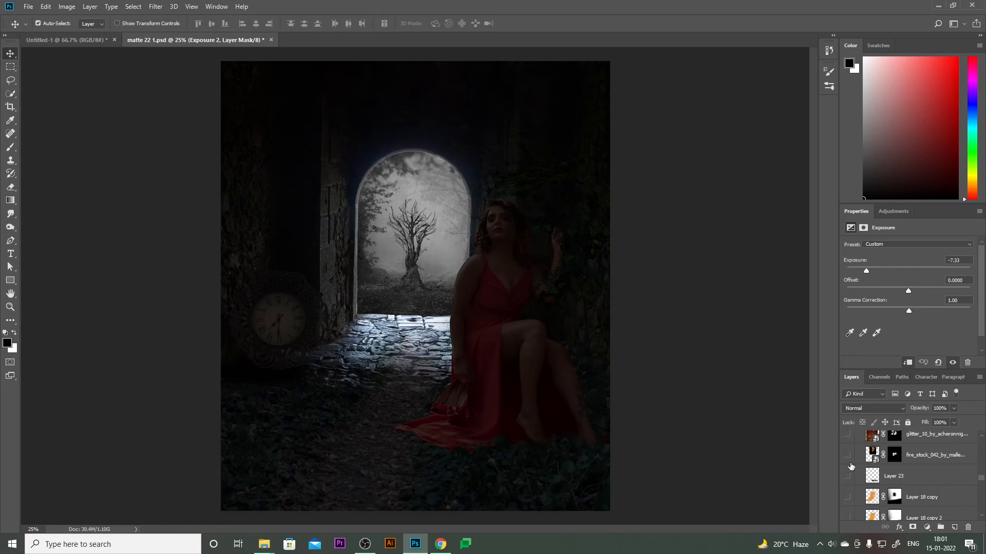
pyautogui.scroll(-6, 850, 466)
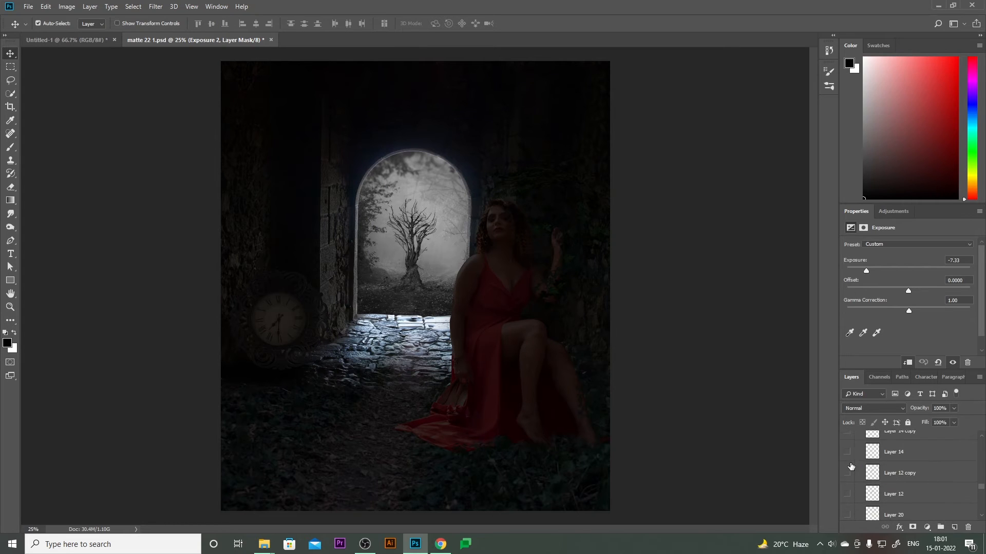
pyautogui.scroll(-3, 851, 466)
pyautogui.scroll(3, 850, 466)
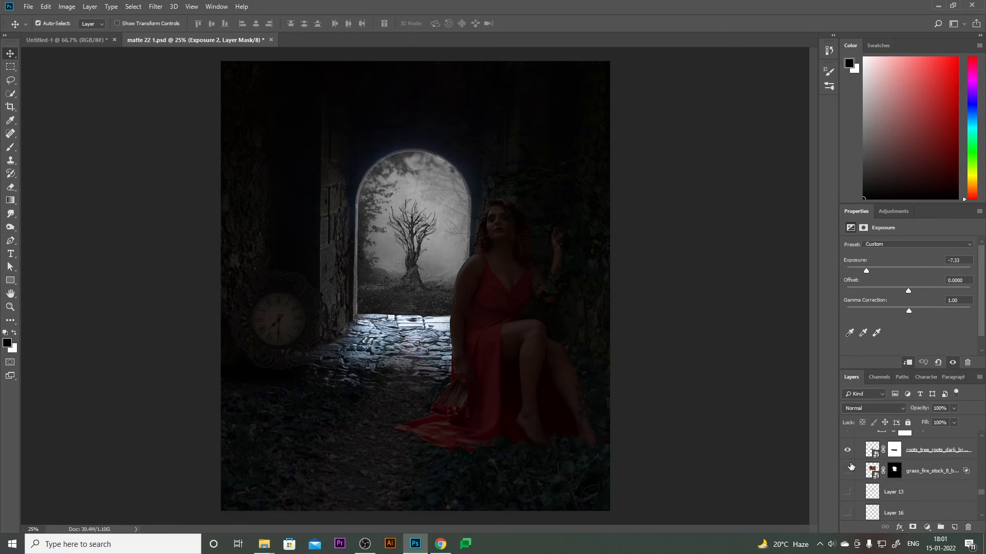
pyautogui.scroll(1, 851, 473)
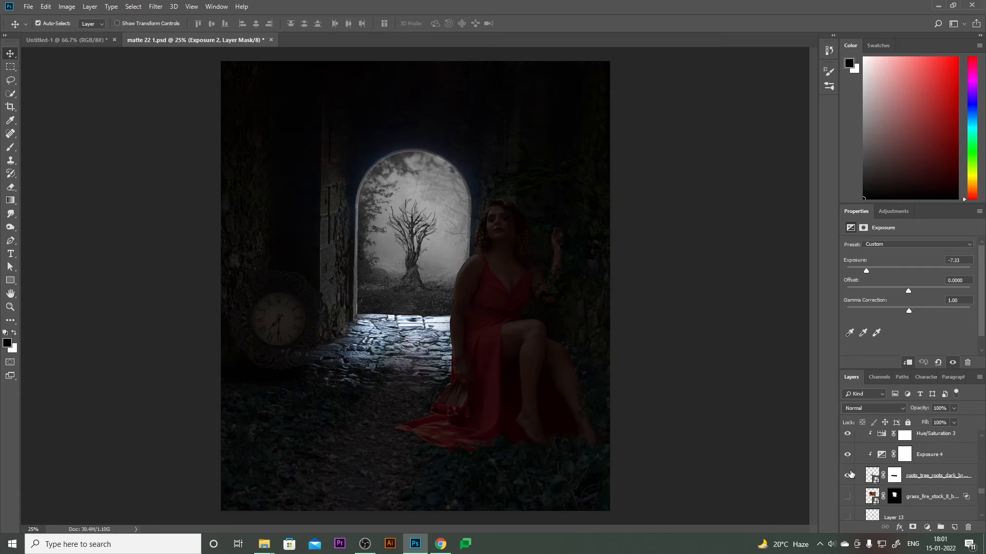
pyautogui.scroll(2, 850, 473)
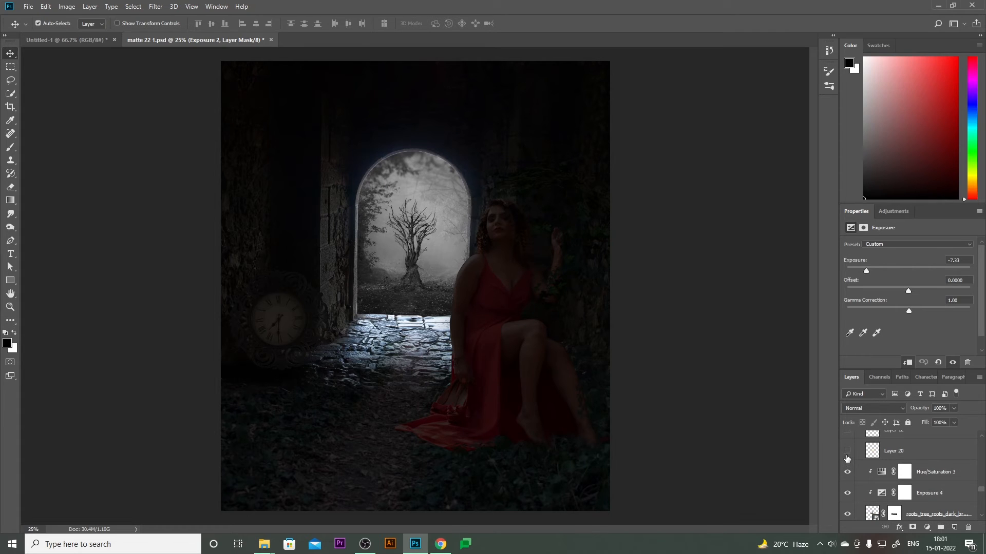
pyautogui.click(847, 452)
pyautogui.click(846, 451)
# - Show the flame layers Layer 14, Layer 14 copy and Layer 12 copy on the tree in the archway
pyautogui.scroll(3, 847, 454)
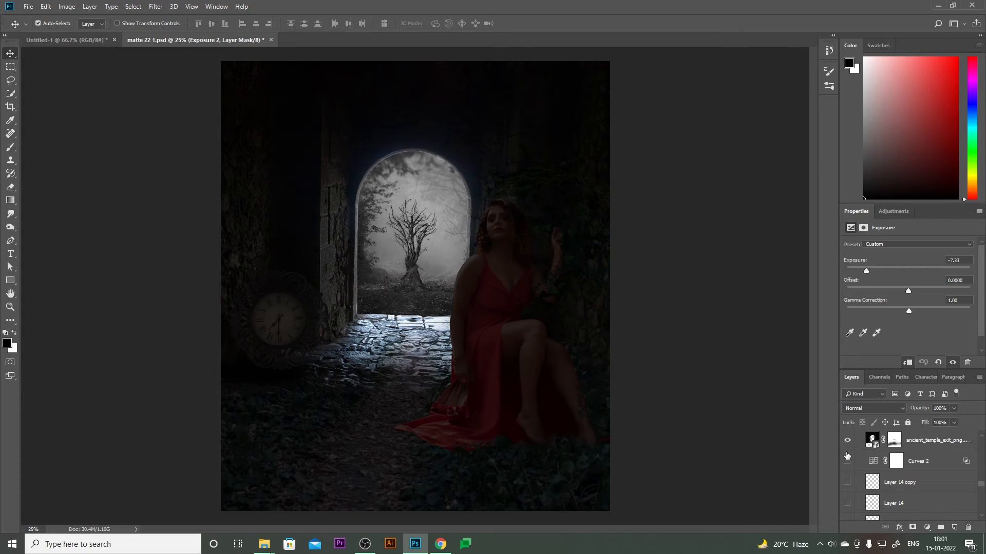
pyautogui.scroll(-1, 849, 484)
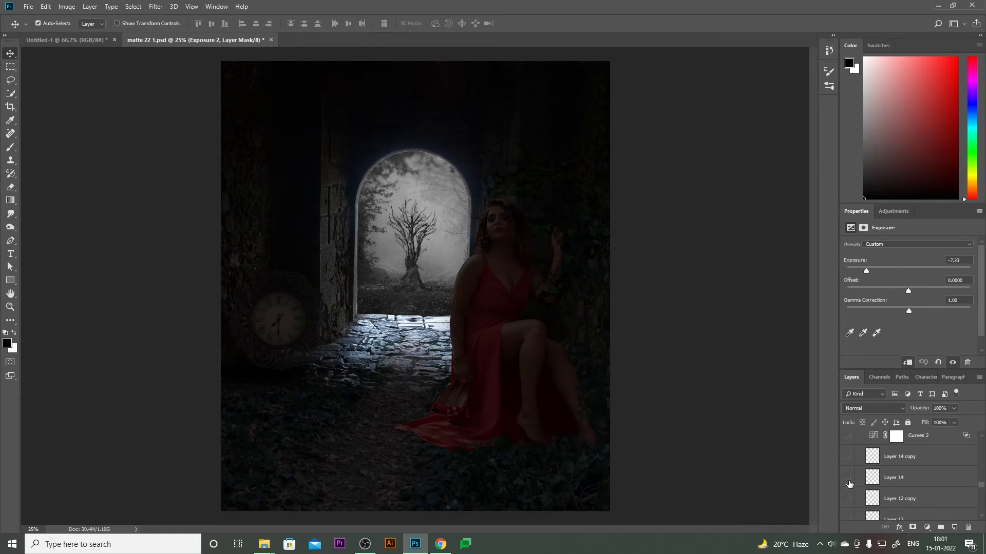
pyautogui.click(848, 477)
pyautogui.click(846, 457)
pyautogui.click(848, 499)
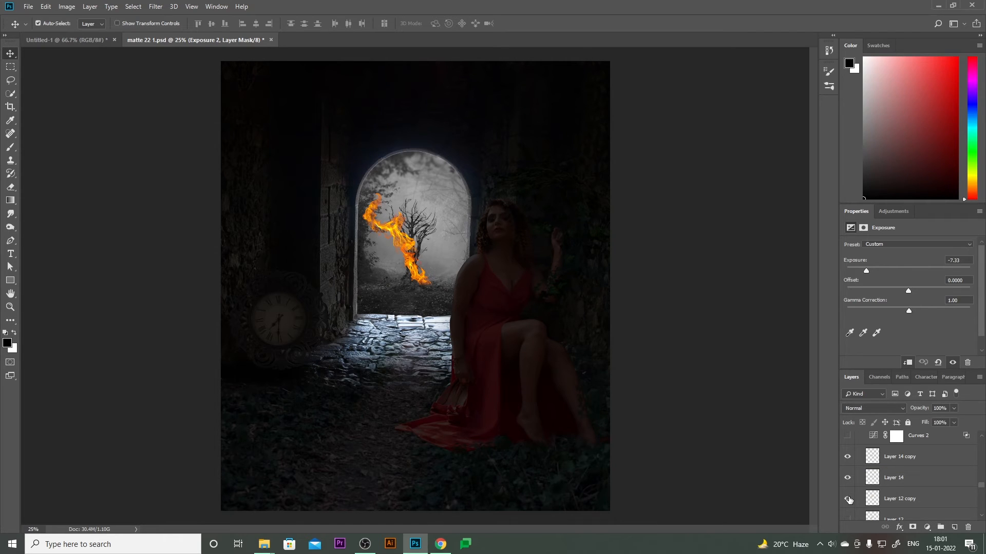
# - Show Layer 12 and Layer 20, adding the yellow glow on the grass beneath the burning tree
pyautogui.scroll(-1, 848, 500)
pyautogui.click(848, 507)
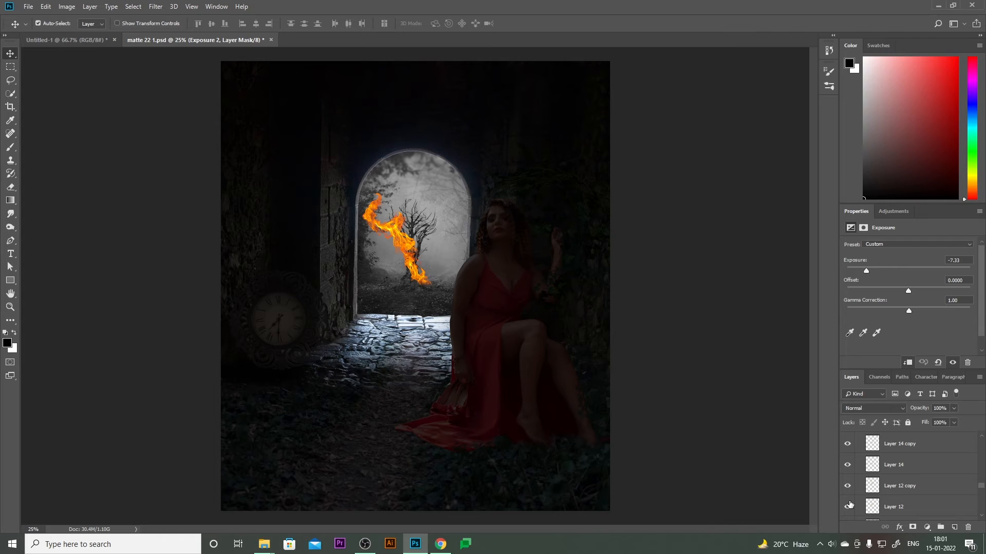
pyautogui.scroll(-2, 849, 506)
pyautogui.click(846, 490)
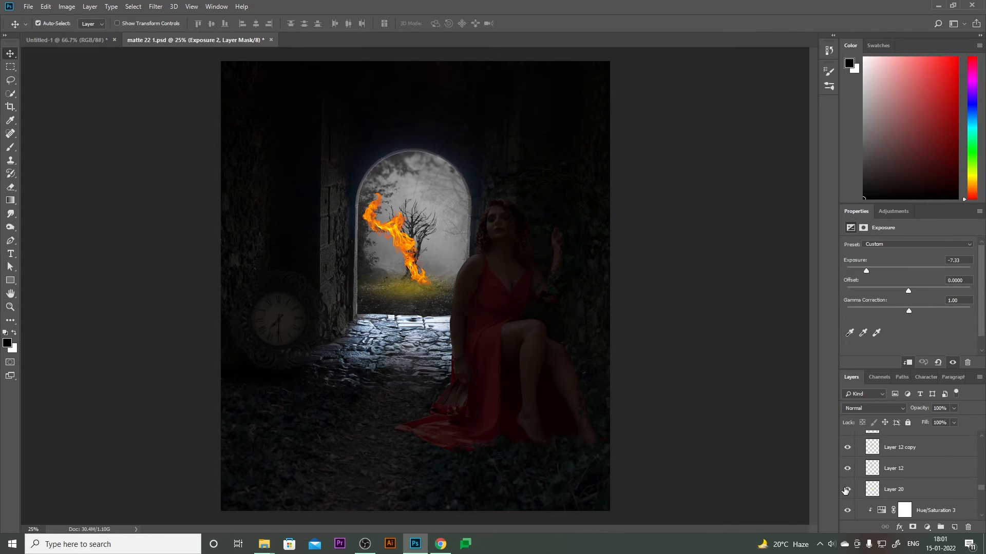
# - Show Layer 13 and Layer 16 beneath the grass fire layer to extend the flames across the tree
pyautogui.scroll(-4, 845, 490)
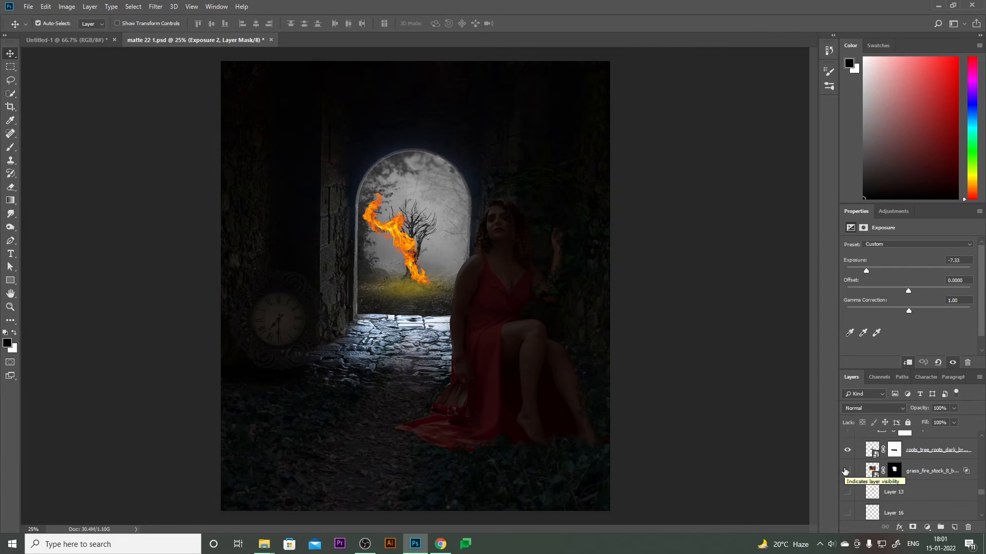
pyautogui.click(847, 493)
pyautogui.scroll(-1, 847, 494)
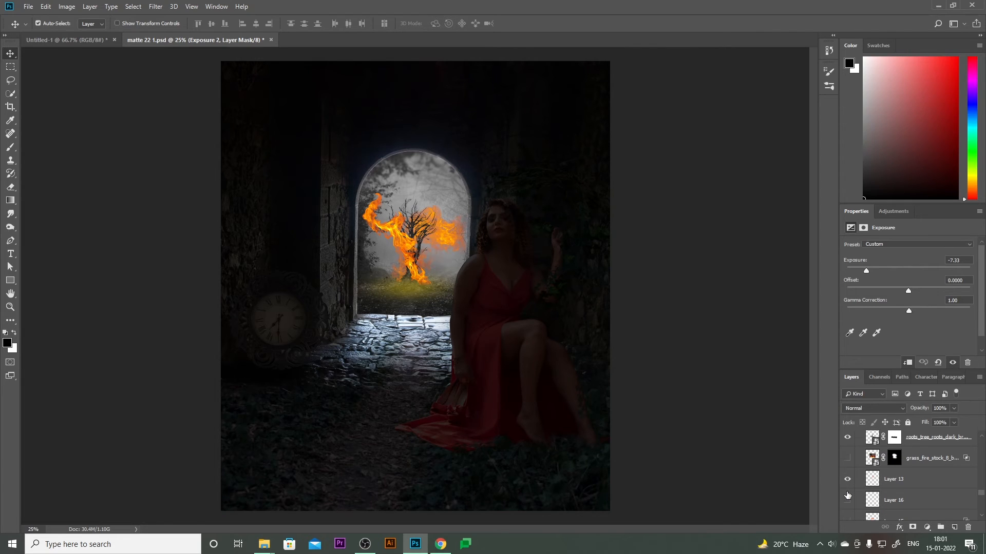
pyautogui.scroll(-2, 847, 496)
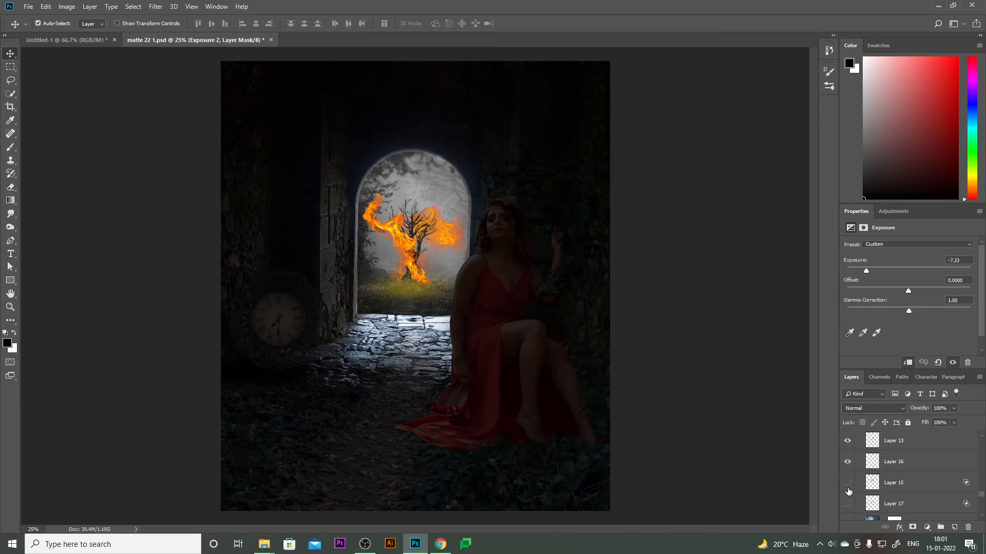
# - Show Layer 15 and Layer 17 above the cloud stock layer to add orange glow around the tree
pyautogui.click(848, 483)
pyautogui.scroll(-1, 848, 485)
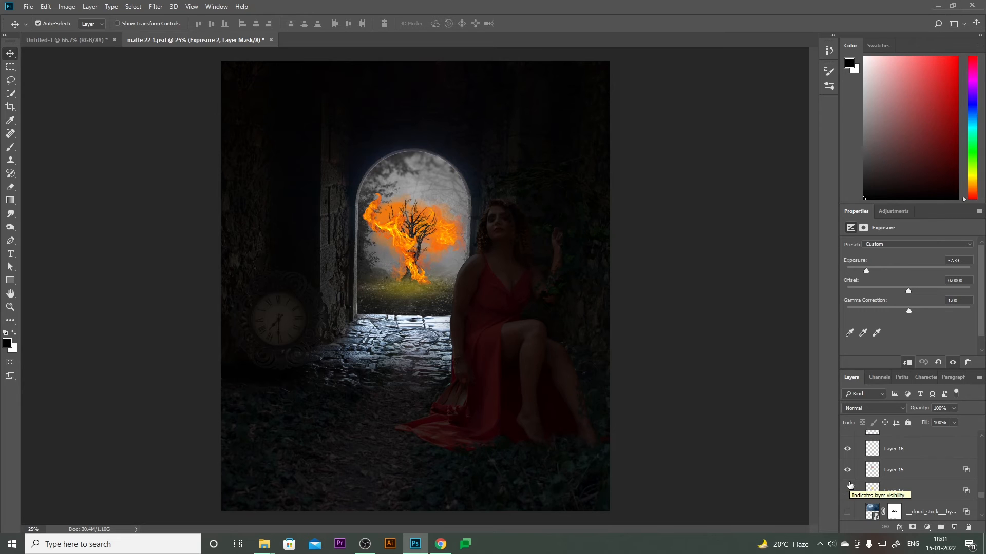
pyautogui.click(847, 491)
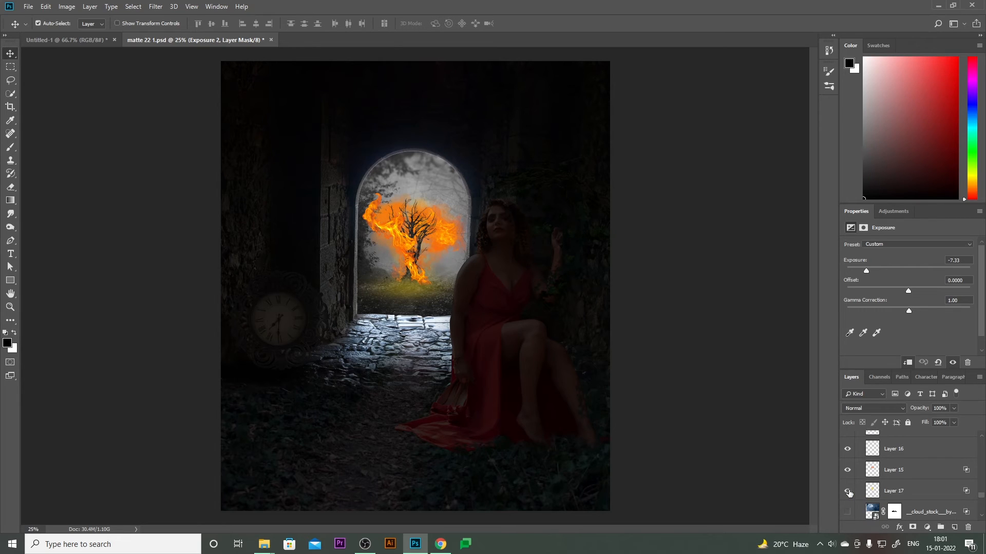
# - Show the grass fire stock layer beneath the tree roots and the cloud stock layer beneath Layer 17
pyautogui.scroll(3, 849, 492)
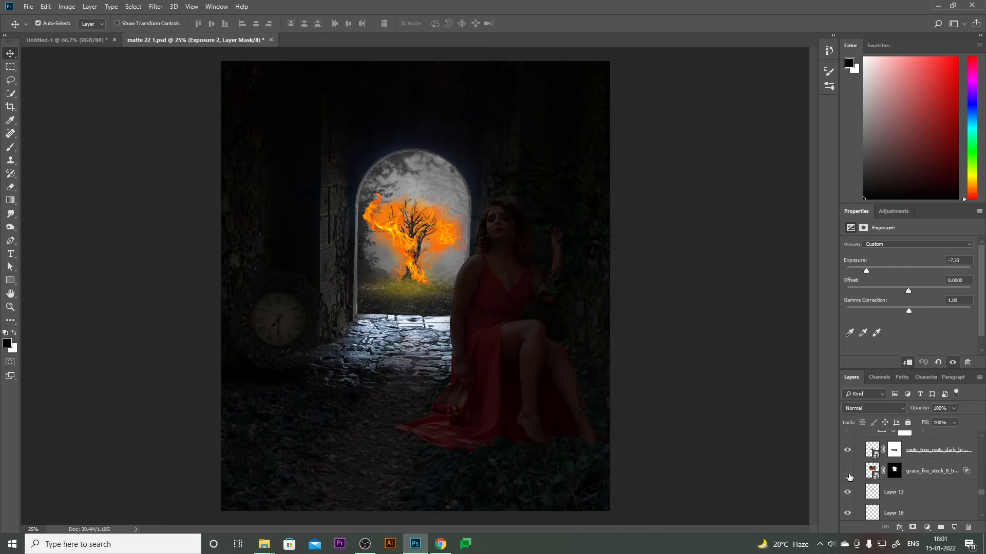
pyautogui.click(848, 471)
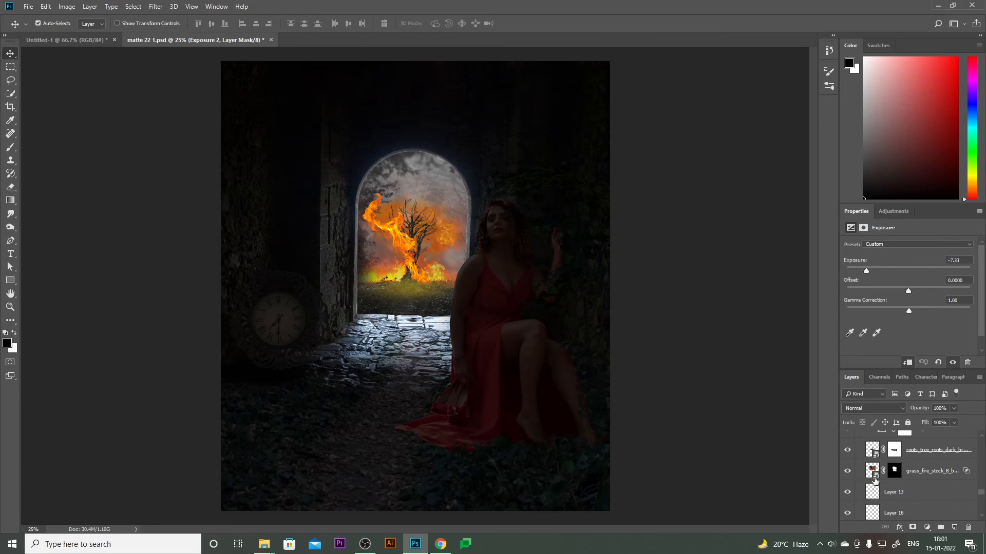
pyautogui.scroll(-3, 919, 488)
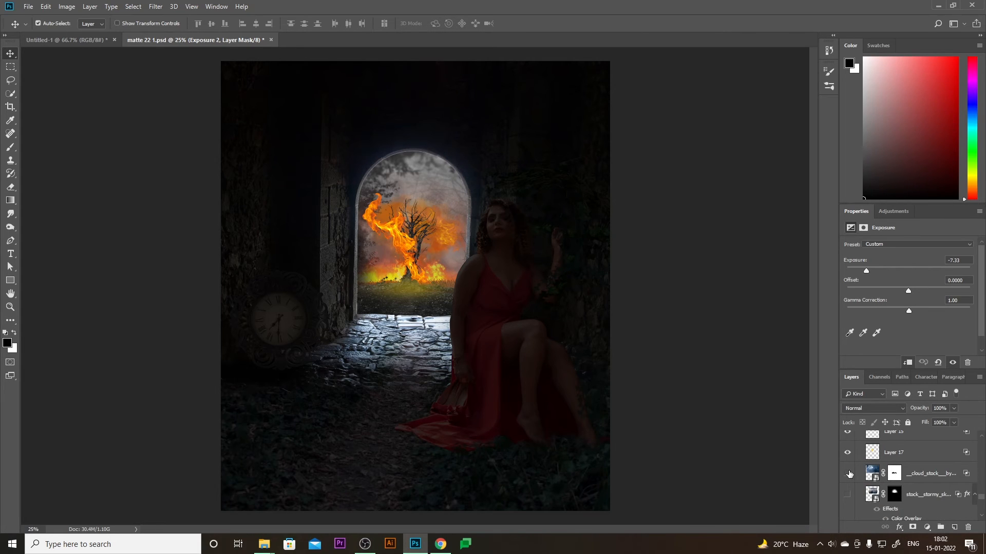
pyautogui.click(847, 473)
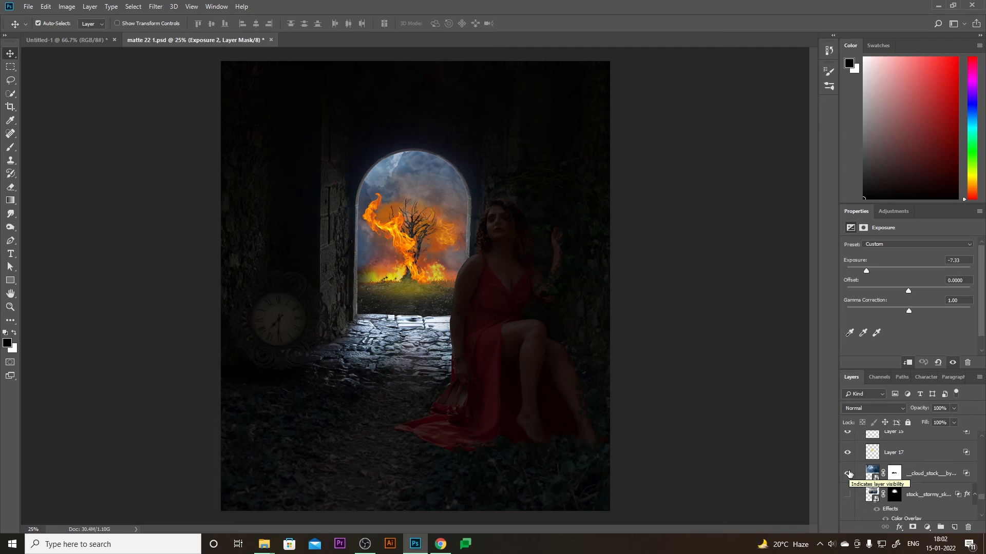
# - Show the stormy sky stock layers and the clouds_014 layer behind the burning tree
pyautogui.scroll(-1, 919, 493)
pyautogui.scroll(-1, 919, 493)
pyautogui.click(846, 498)
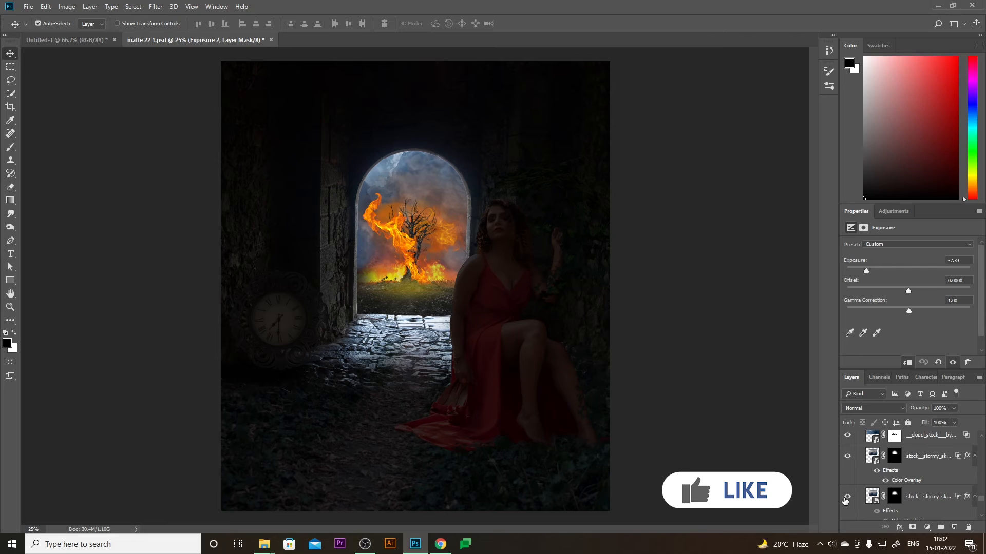
pyautogui.click(846, 499)
pyautogui.scroll(-2, 845, 499)
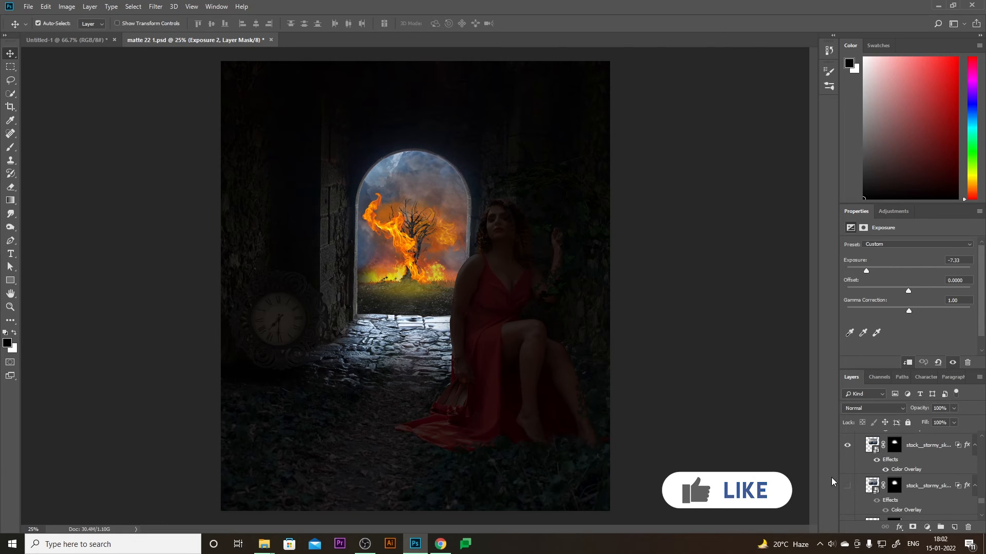
pyautogui.click(846, 486)
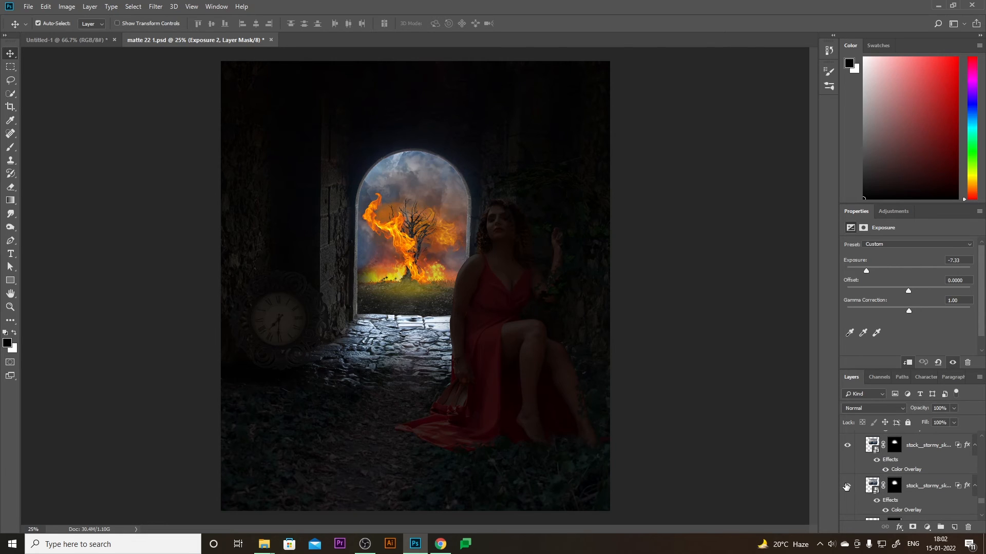
pyautogui.scroll(-3, 846, 486)
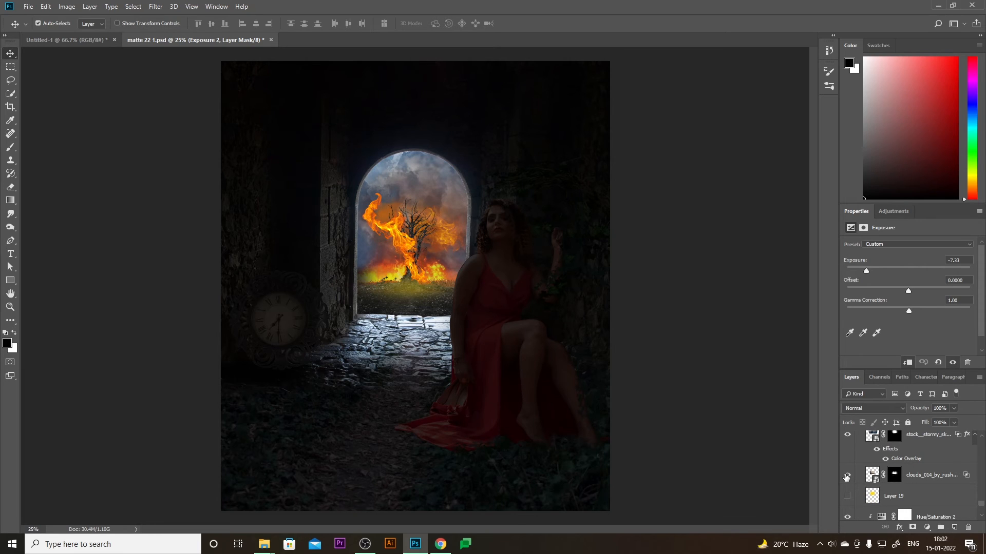
# - Show the Curves 2 adjustment beneath the ancient temple exit layer and open its settings
pyautogui.scroll(-1, 846, 478)
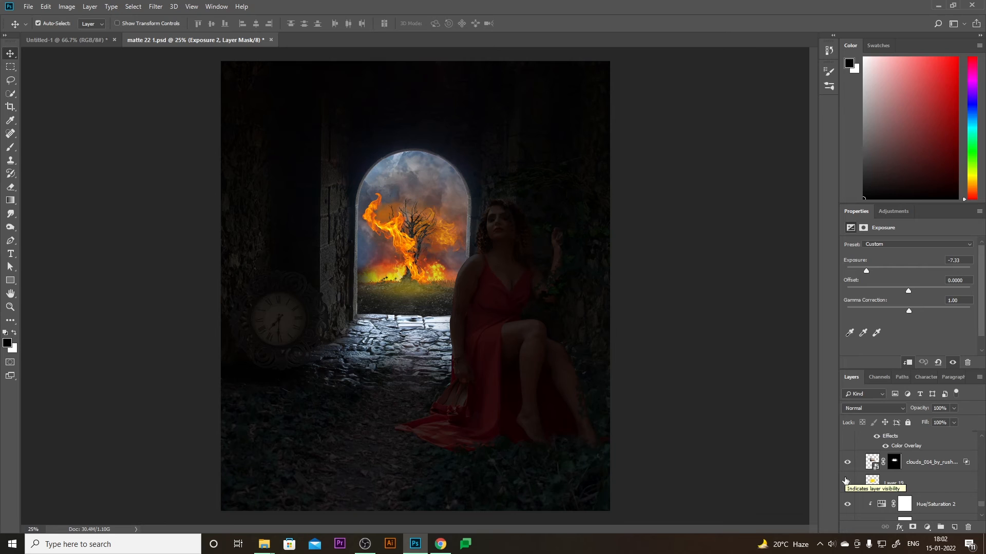
pyautogui.scroll(-3, 867, 497)
pyautogui.scroll(5, 869, 500)
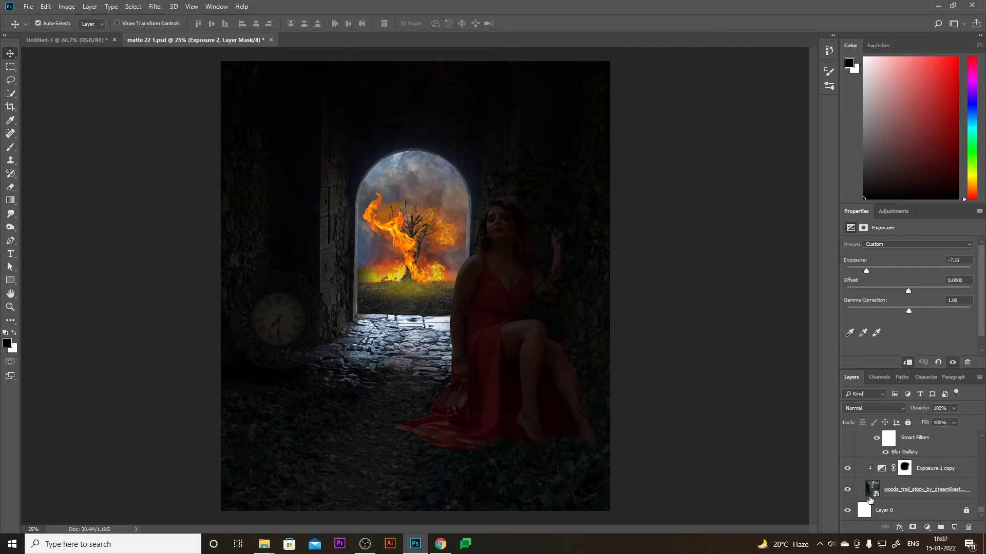
pyautogui.scroll(1, 869, 501)
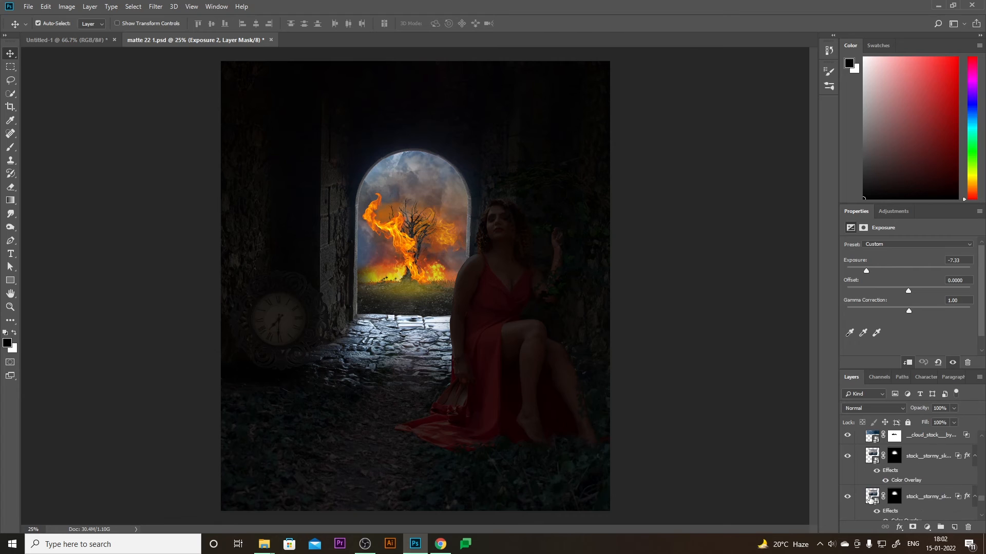
pyautogui.scroll(6, 869, 498)
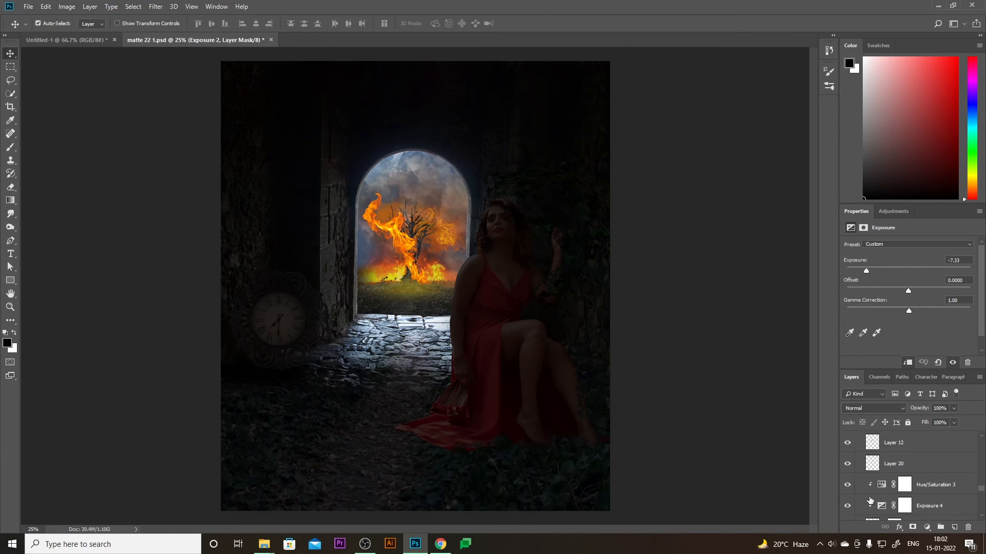
pyautogui.scroll(3, 869, 499)
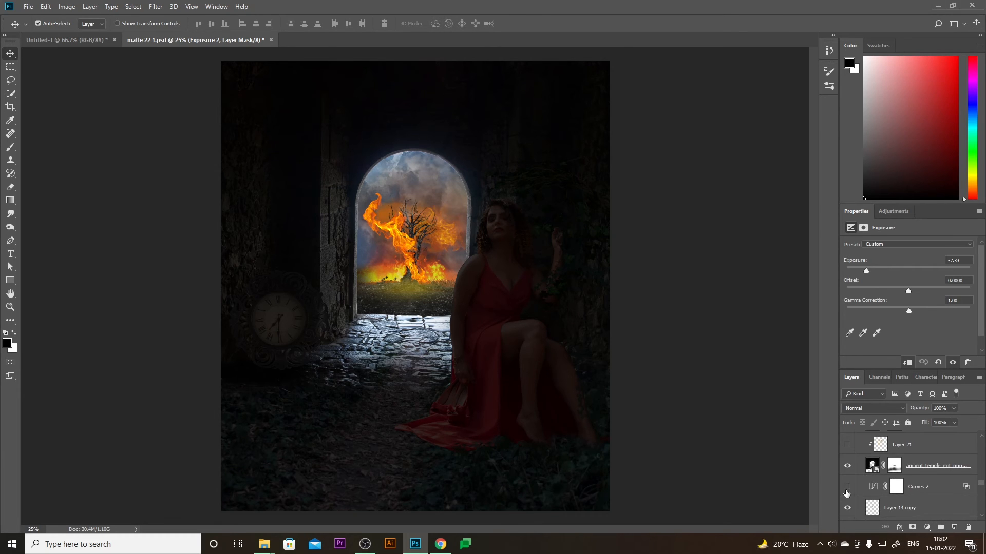
pyautogui.click(847, 487)
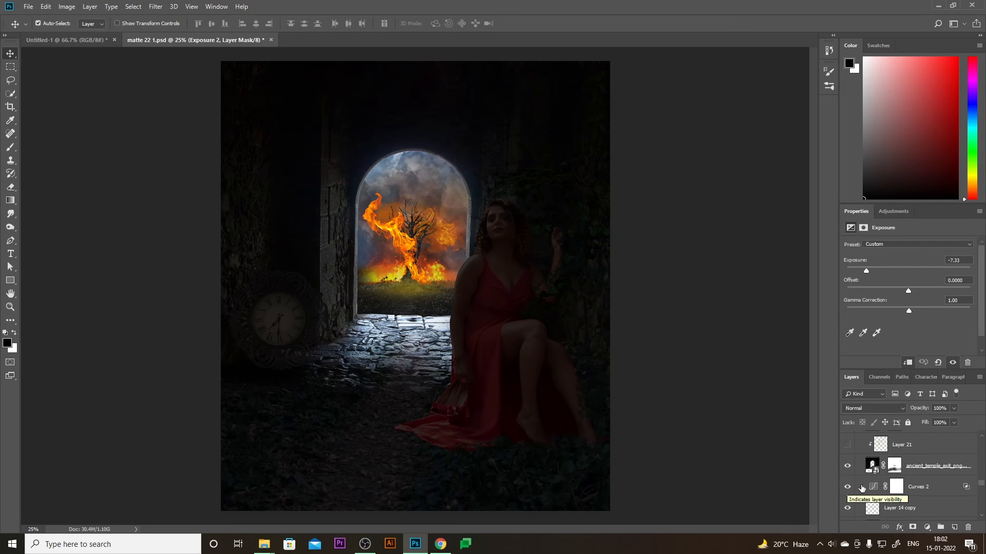
pyautogui.click(873, 486)
# - Show Layer 21 clipped to the temple exit and the orange Layer 18 above it
pyautogui.scroll(1, 873, 486)
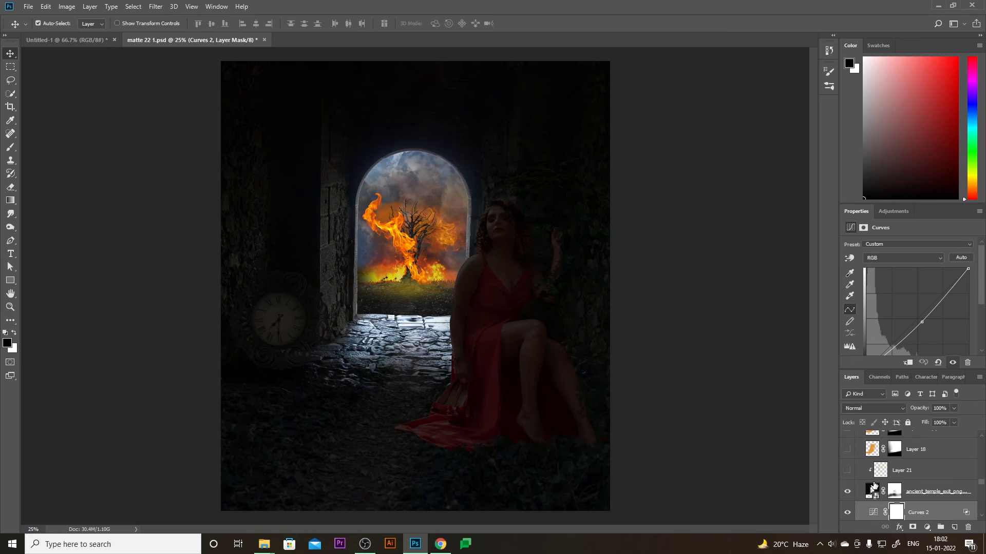
pyautogui.click(845, 471)
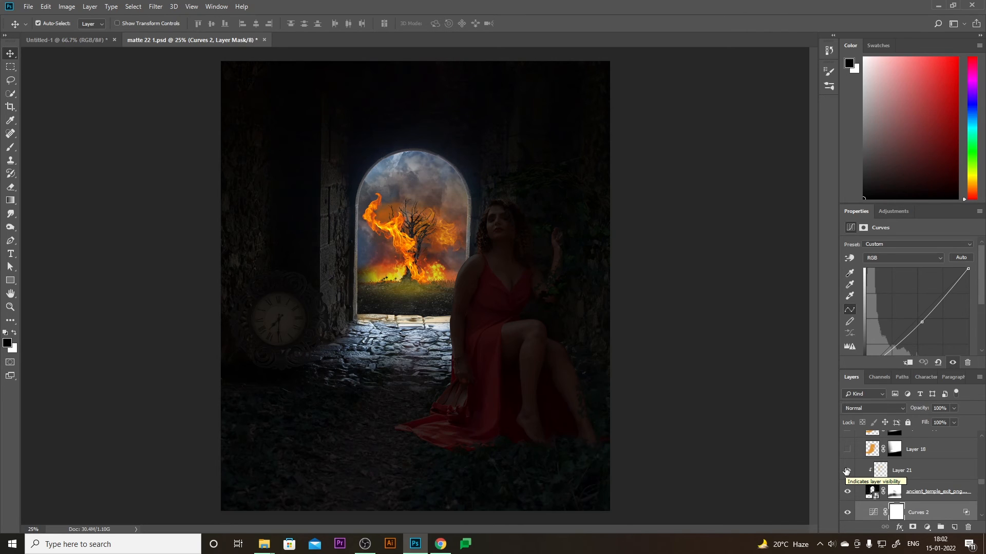
pyautogui.click(846, 450)
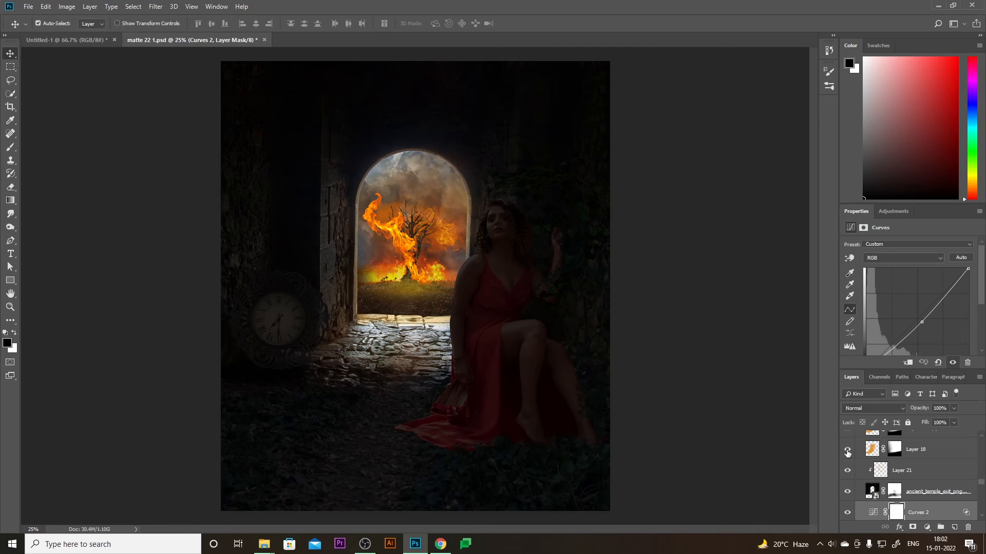
# - Show Layer 18 copy 2 and Layer 18 copy to strengthen the orange firelight around the archway
pyautogui.scroll(1, 848, 452)
pyautogui.click(847, 454)
pyautogui.scroll(1, 847, 454)
pyautogui.click(847, 447)
pyautogui.scroll(2, 847, 447)
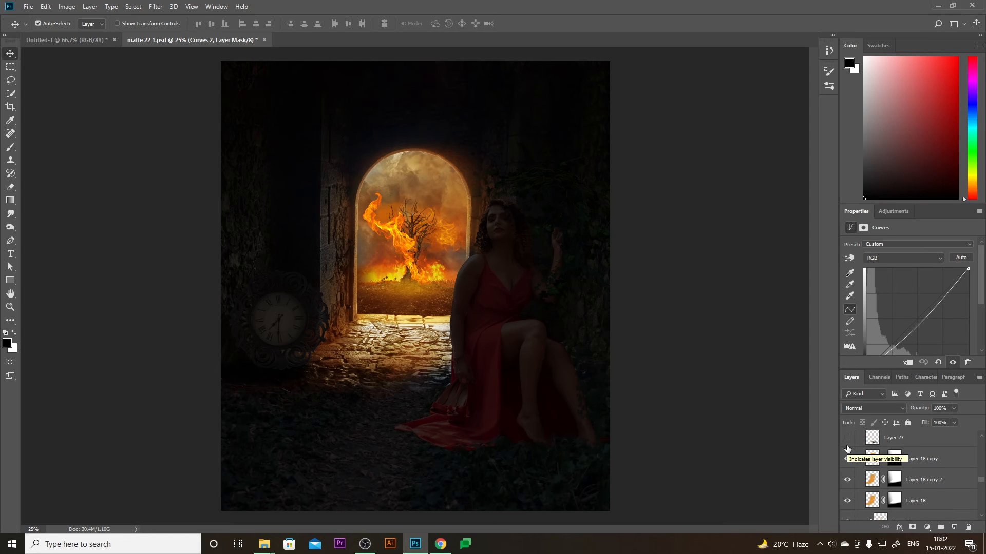
# - Show Layer 23 and the fire_stock_042 layer above Layer 18 copy
pyautogui.click(847, 449)
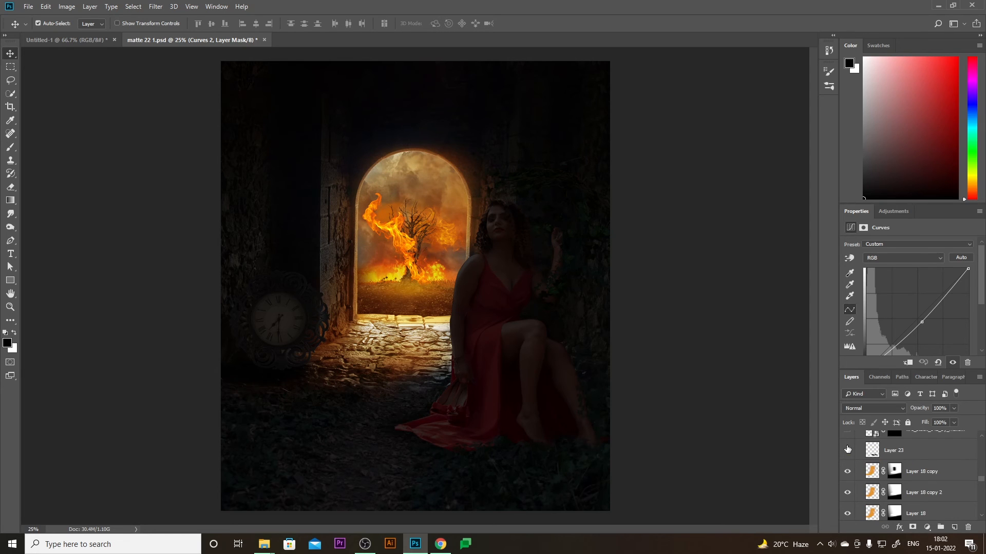
pyautogui.scroll(2, 848, 450)
pyautogui.click(848, 457)
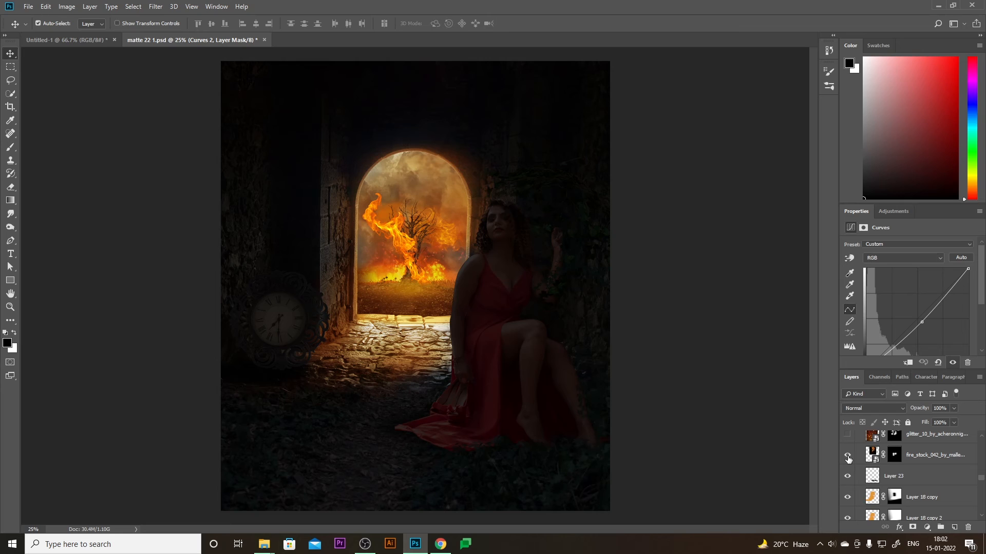
# - Show the three glitter_10 layers above the fire stock to add glowing embers around the archway
pyautogui.scroll(1, 848, 457)
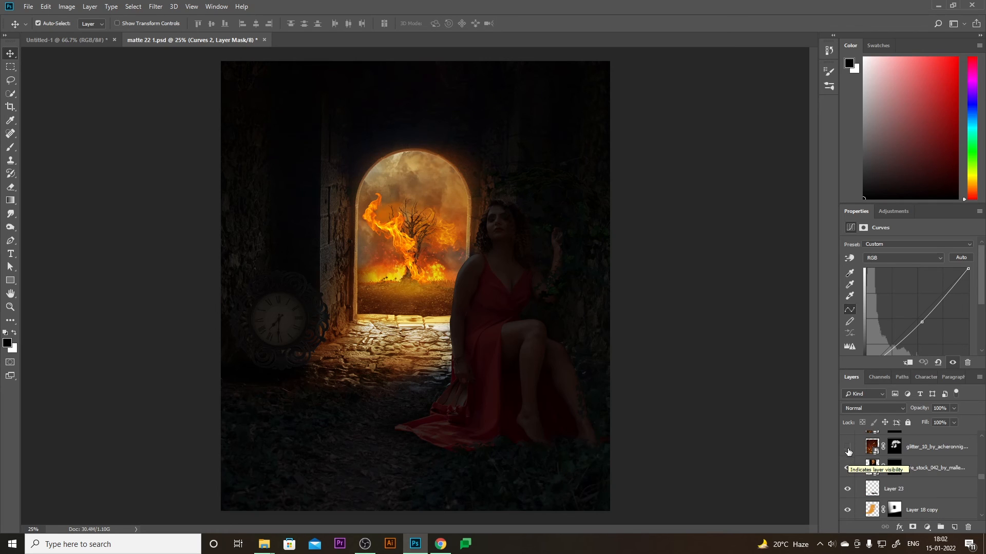
pyautogui.click(847, 449)
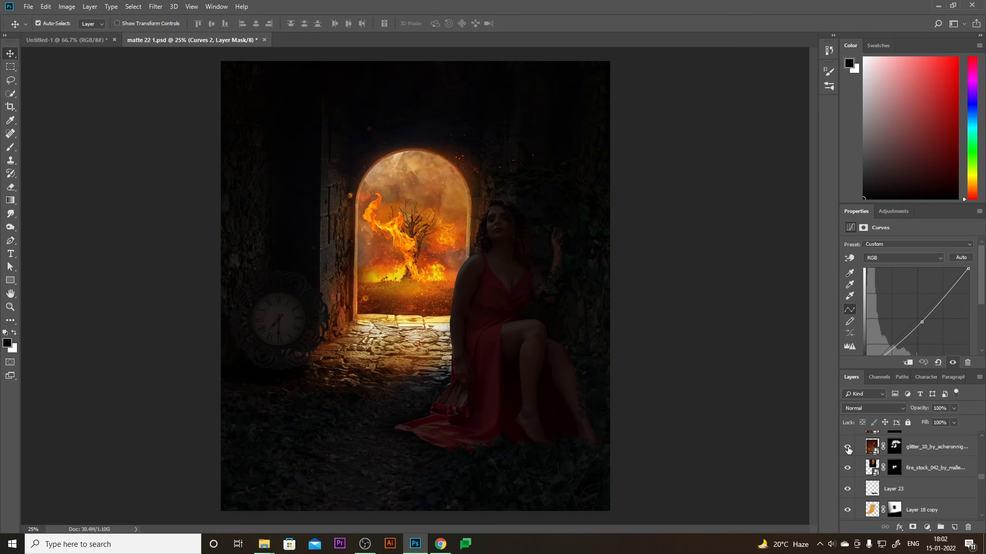
pyautogui.scroll(2, 848, 450)
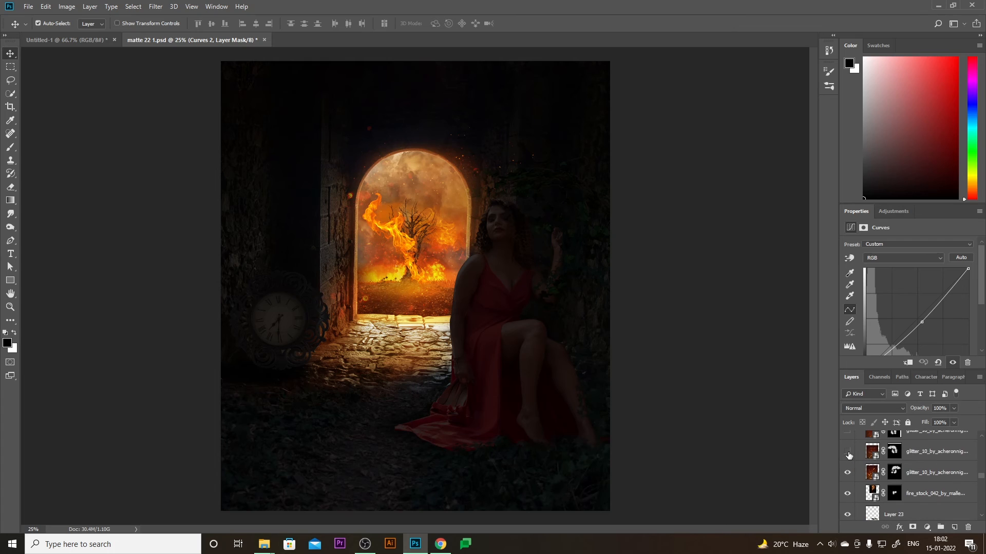
pyautogui.click(848, 452)
pyautogui.scroll(1, 848, 454)
pyautogui.click(848, 447)
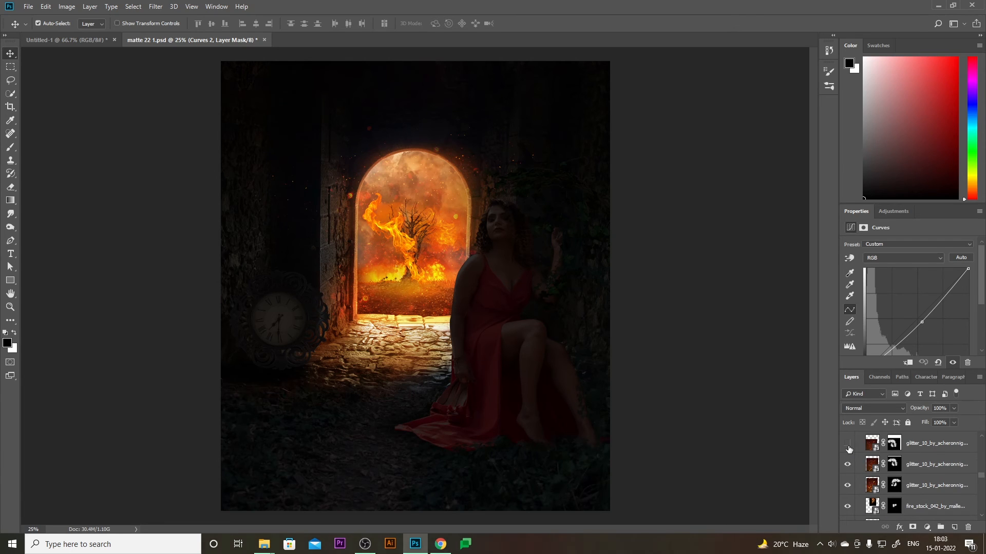
# - Show the Exposure 3 and Exposure 3 copy adjustments clipped to the woman
pyautogui.scroll(6, 849, 465)
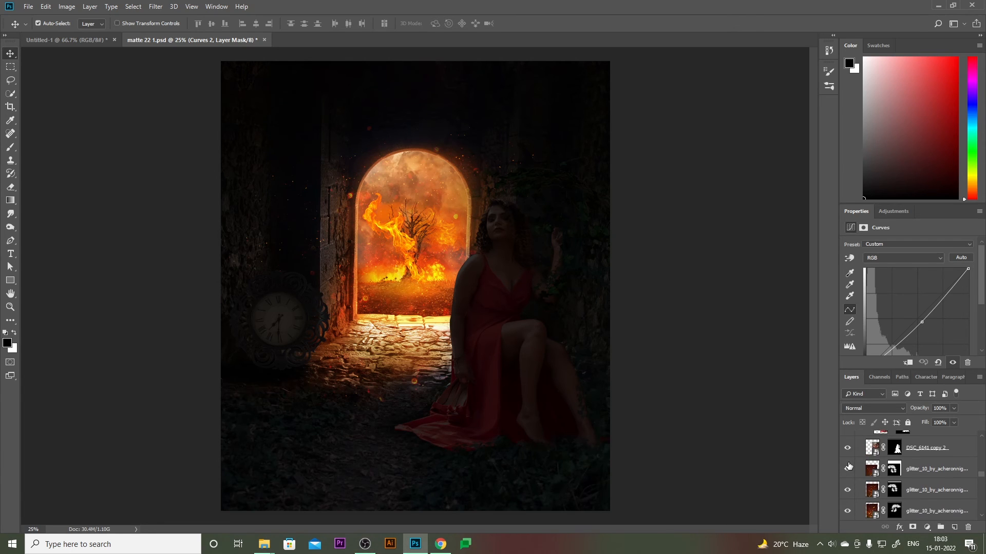
pyautogui.scroll(10, 848, 466)
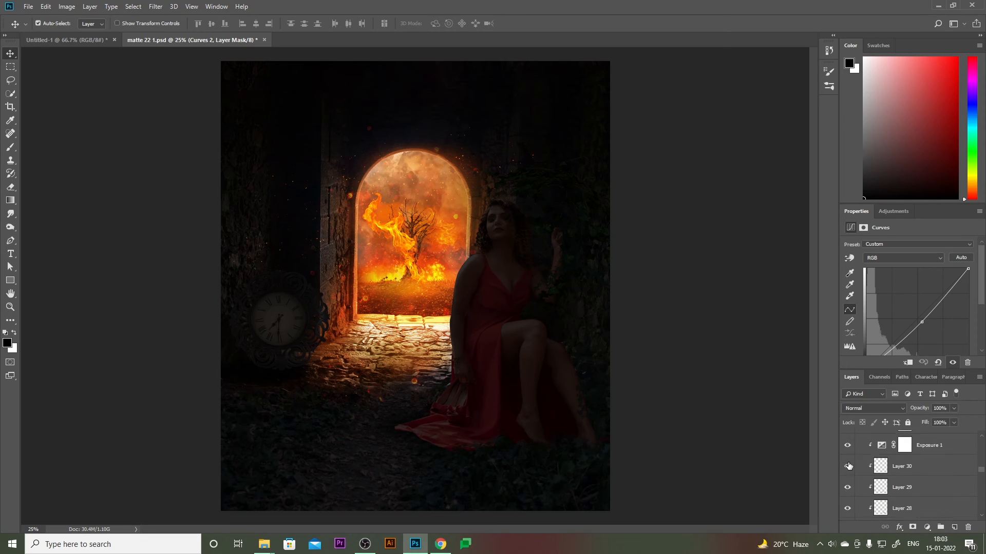
pyautogui.click(847, 454)
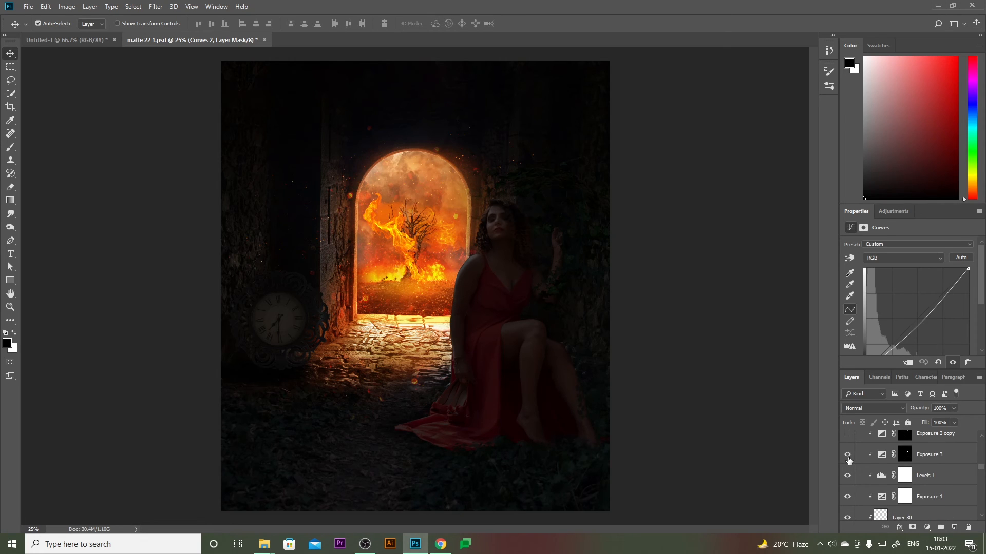
pyautogui.scroll(1, 848, 457)
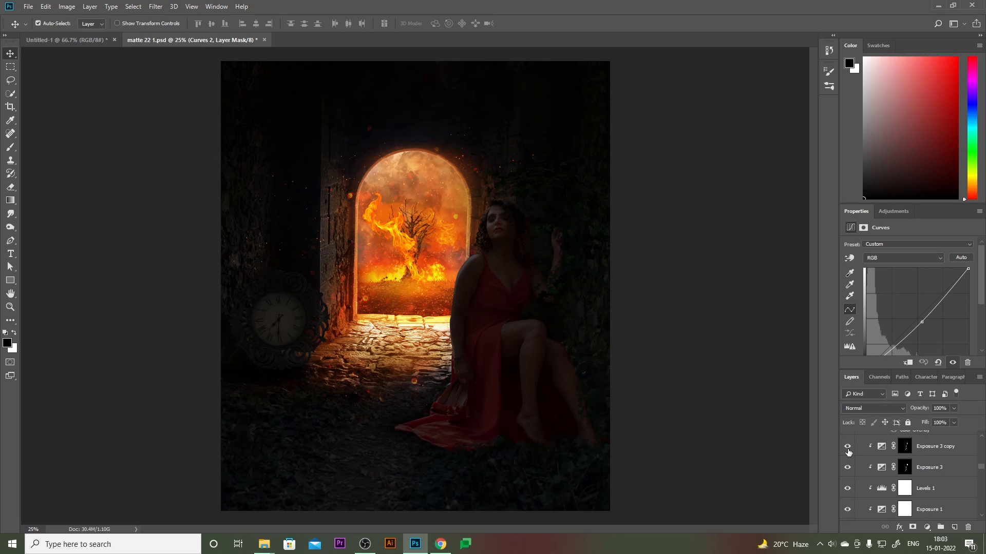
# - Show Layer 22 with its Color Overlay effect and the Exposure 6 adjustment above it
pyautogui.scroll(2, 850, 462)
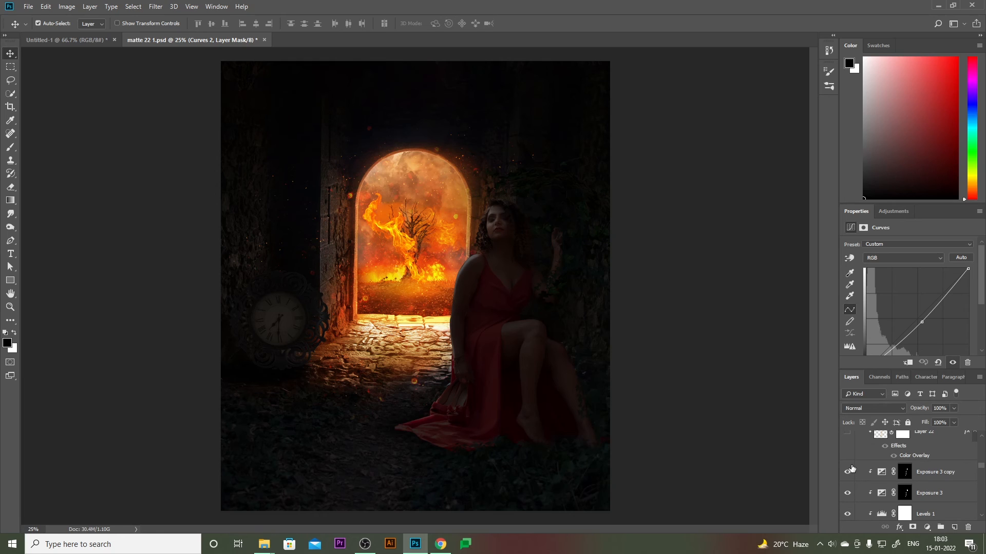
pyautogui.scroll(2, 851, 467)
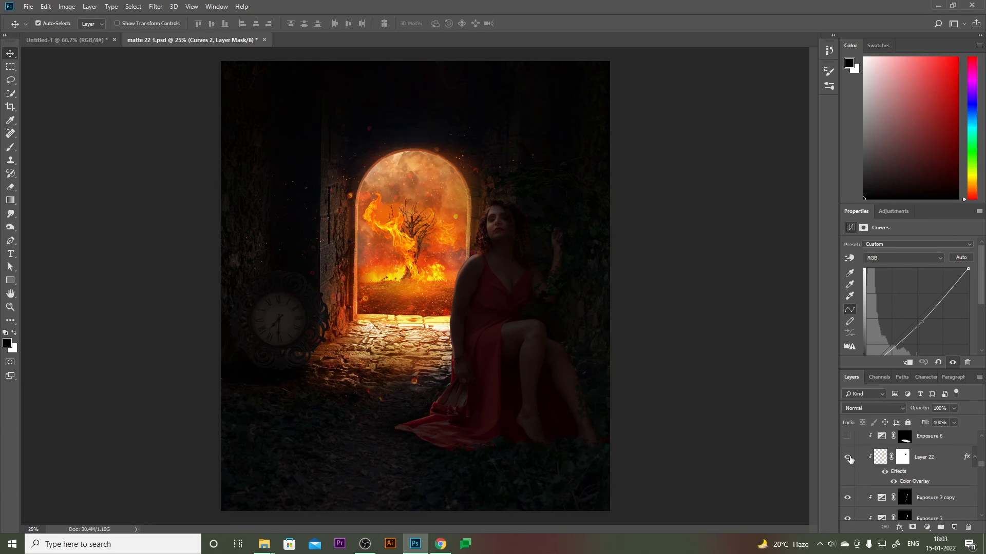
pyautogui.scroll(2, 849, 458)
pyautogui.click(847, 463)
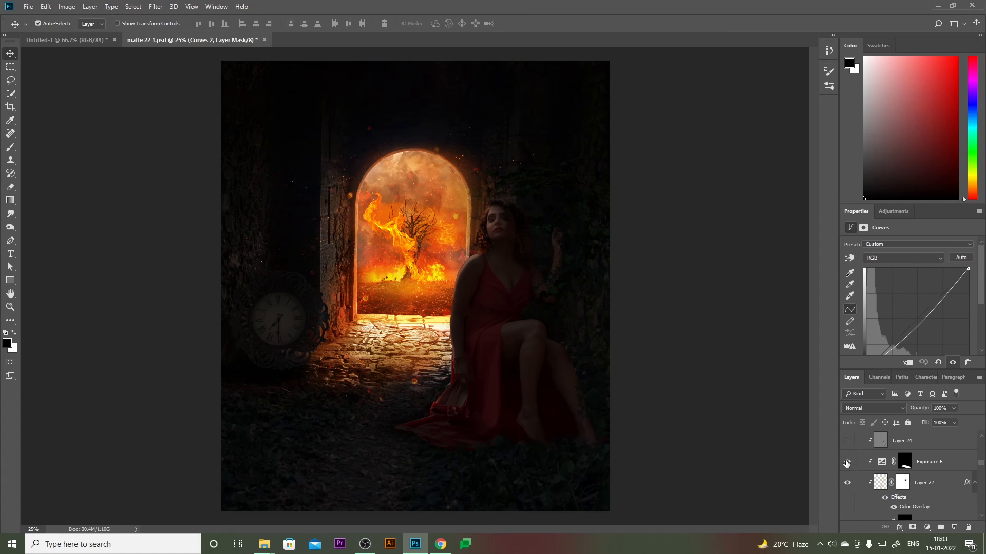
# - Show the clipped gray shading layers Layer 24, Layer 25, Layer 31 and Layer 26 on the woman
pyautogui.scroll(2, 844, 473)
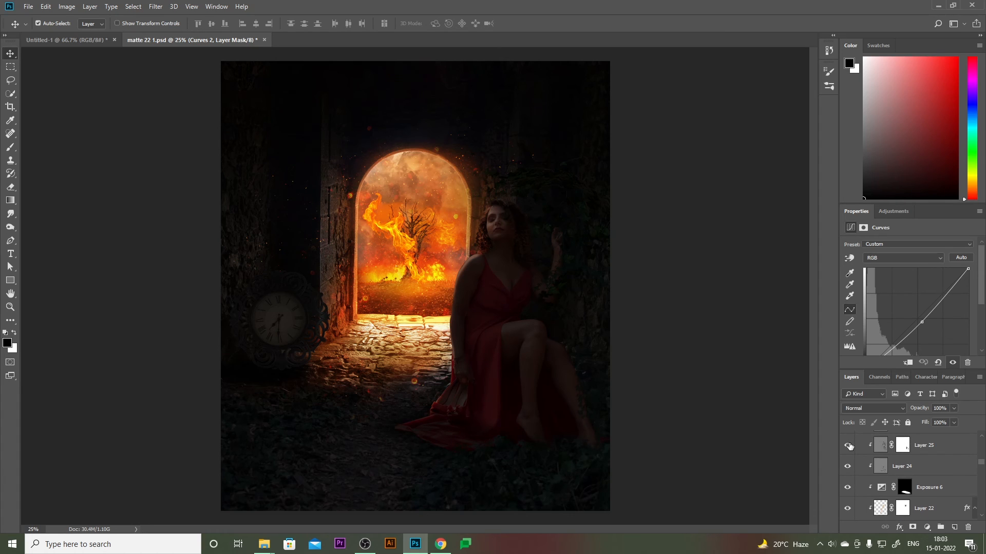
pyautogui.scroll(2, 848, 455)
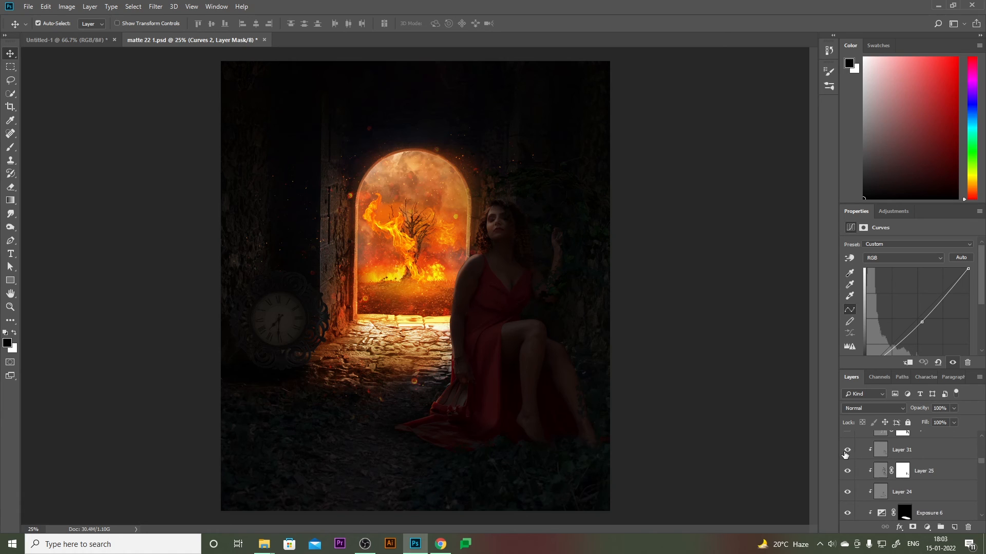
pyautogui.scroll(3, 845, 470)
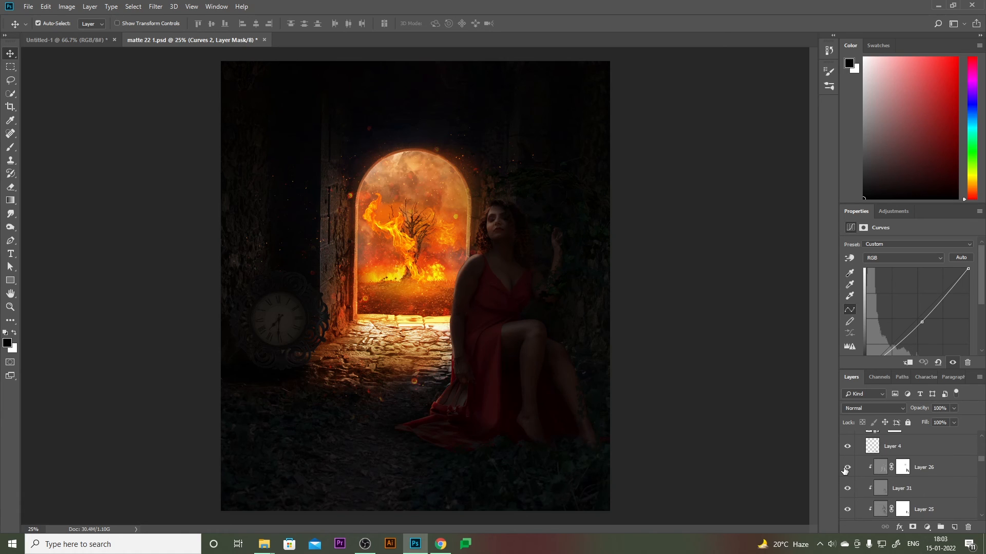
# - Show the Hue/Saturation 1 copy adjustment above Layer 3 and open its settings
pyautogui.scroll(10, 852, 499)
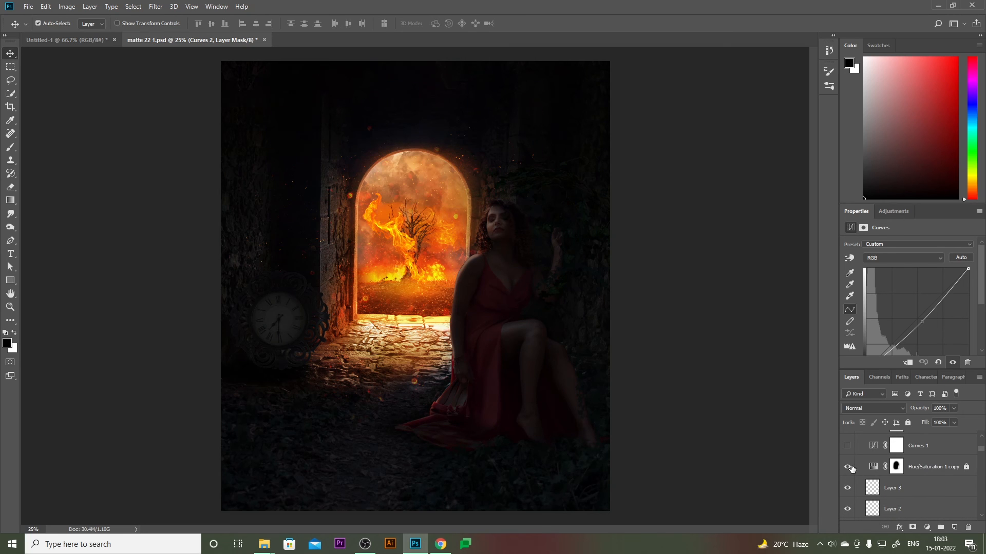
pyautogui.scroll(1, 852, 468)
pyautogui.click(871, 480)
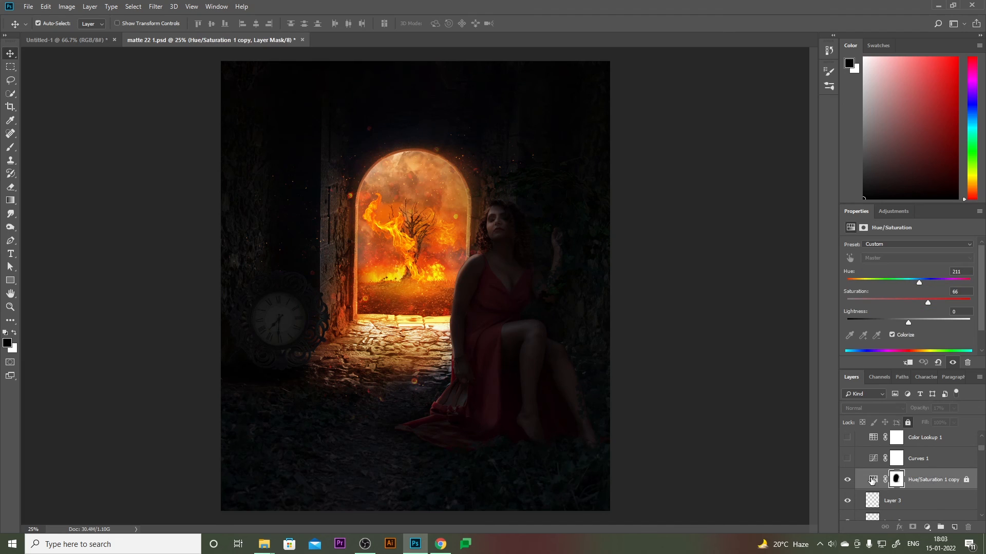
# - Show the Curves 1 and Color Lookup 1 adjustments and open the settings of each
pyautogui.click(847, 459)
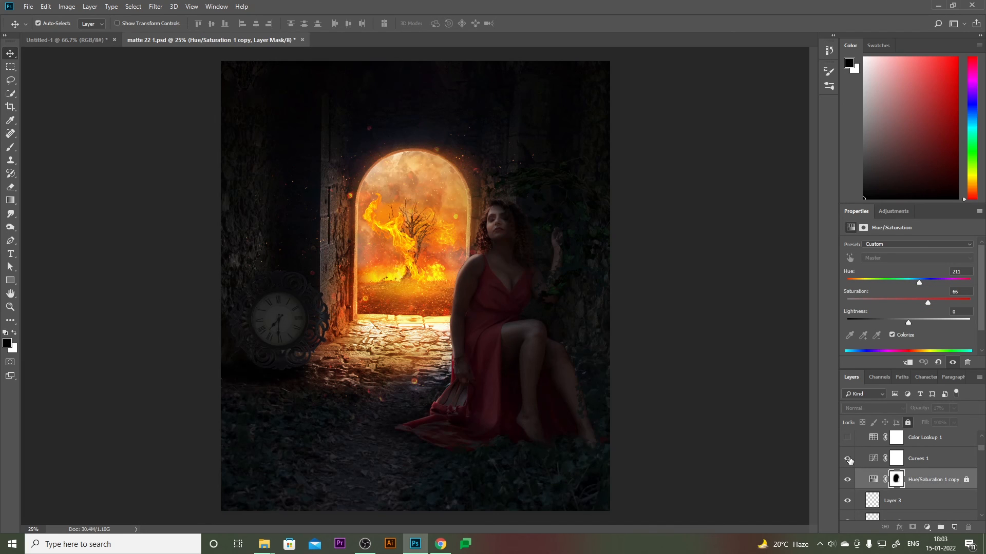
pyautogui.click(871, 461)
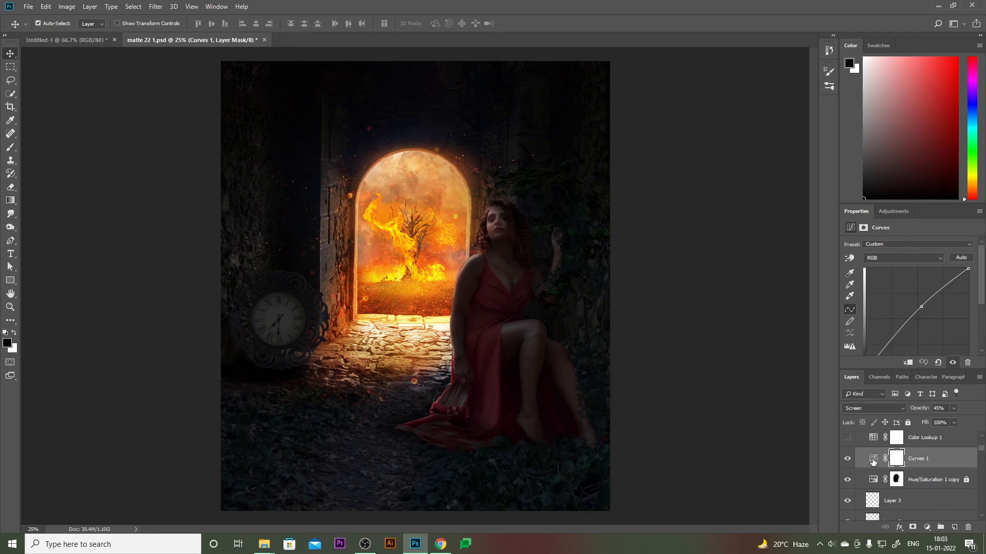
pyautogui.scroll(1, 873, 461)
pyautogui.click(847, 463)
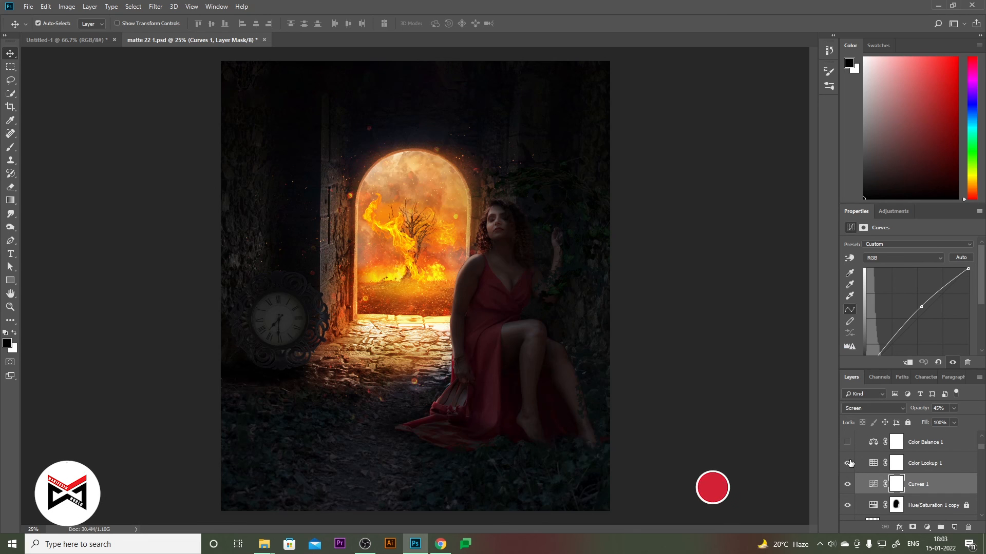
pyautogui.click(874, 463)
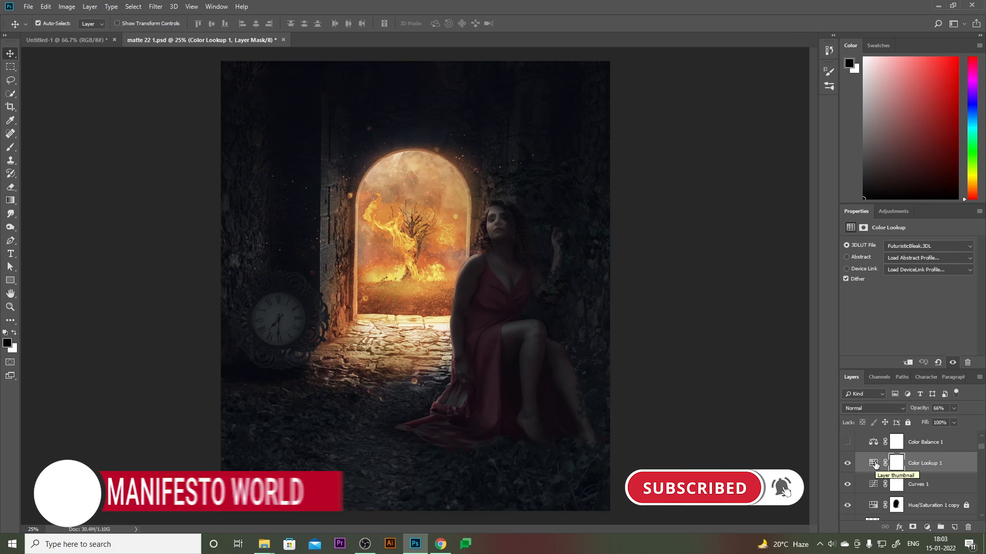
# - Show the Color Balance 1 adjustment and collapse Group 1
pyautogui.click(847, 442)
pyautogui.scroll(3, 865, 465)
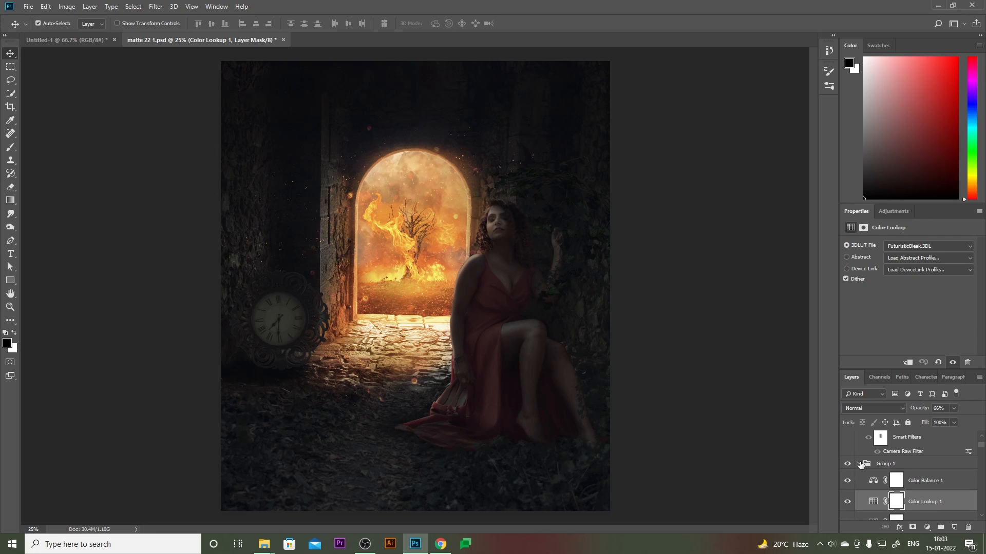
pyautogui.click(860, 464)
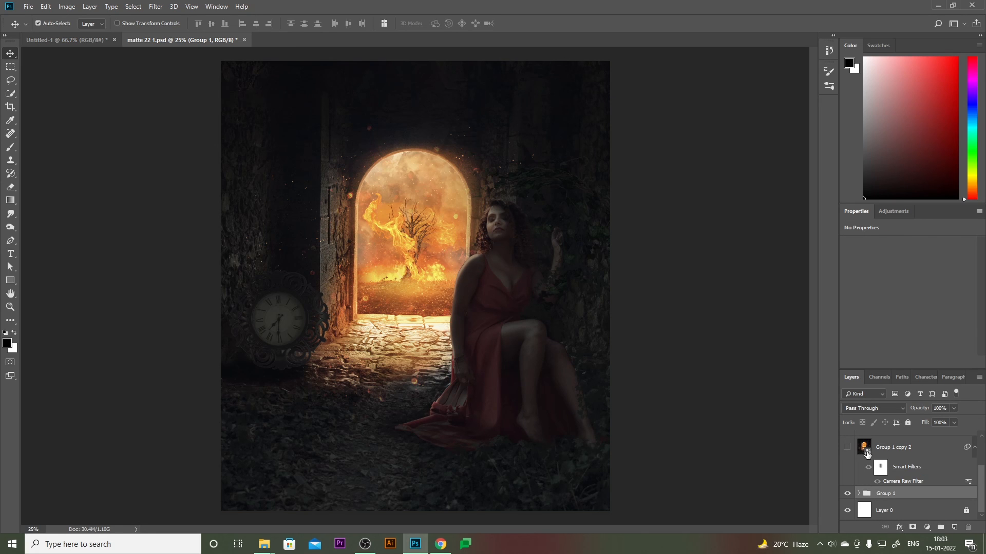
# - Show the Group 1 copy 2 smart object, inspect its Camera Raw Filter settings and preview, and accept them
pyautogui.click(847, 449)
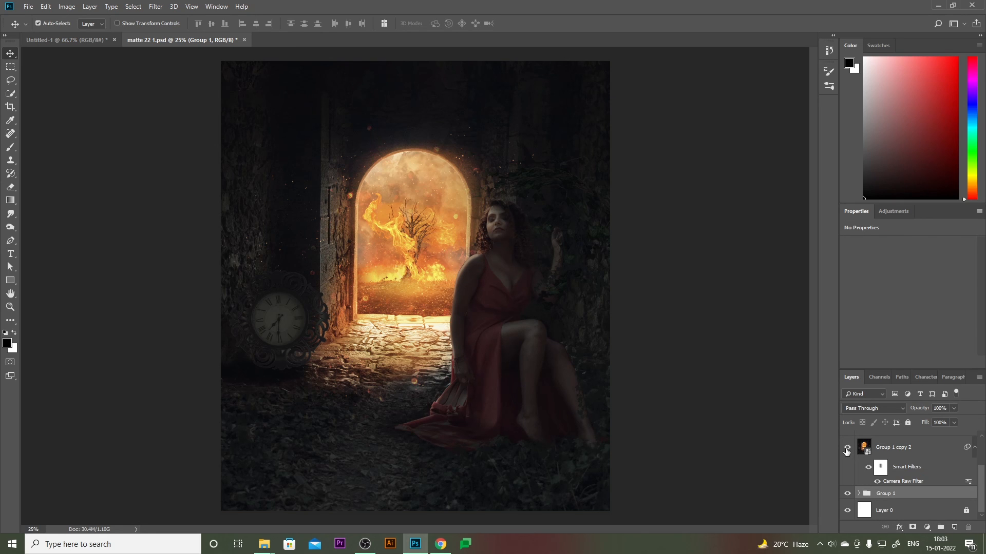
pyautogui.click(913, 483)
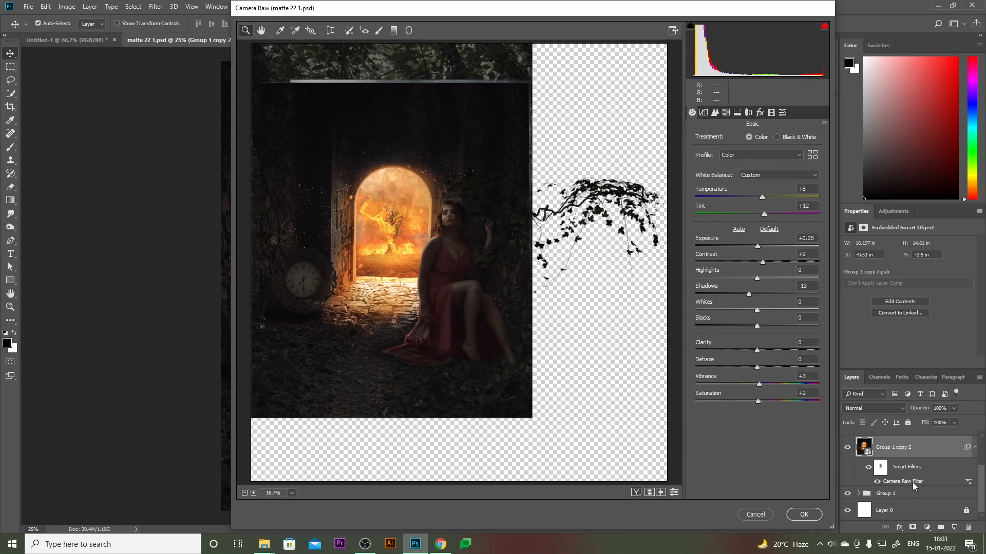
pyautogui.scroll(2, 348, 231)
pyautogui.scroll(3, 386, 247)
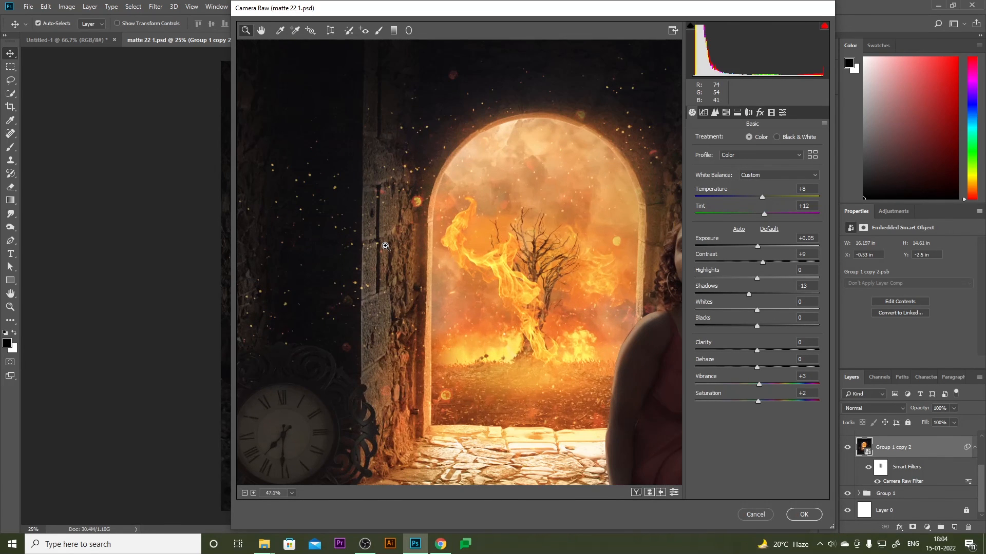
pyautogui.scroll(-1, 385, 247)
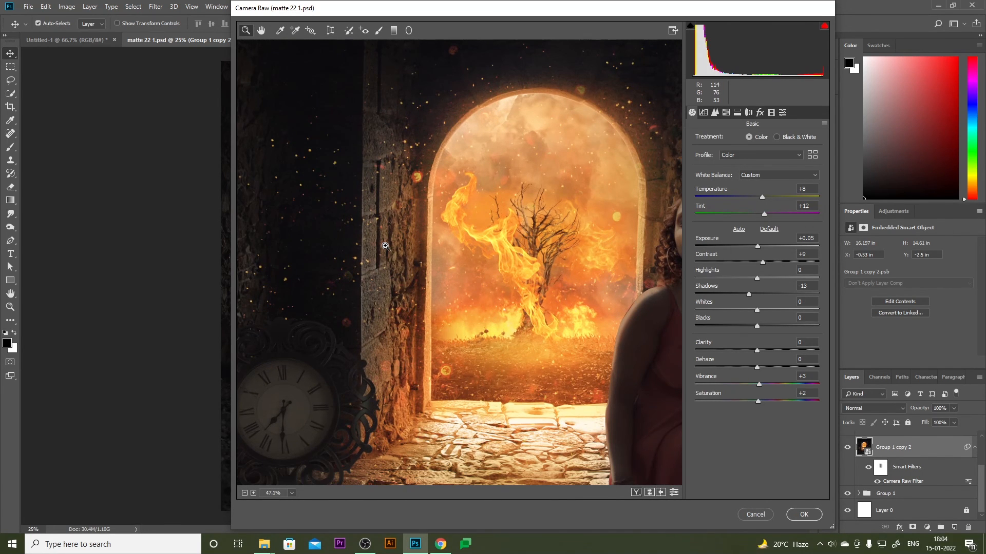
pyautogui.scroll(-2, 385, 246)
pyautogui.scroll(-1, 386, 247)
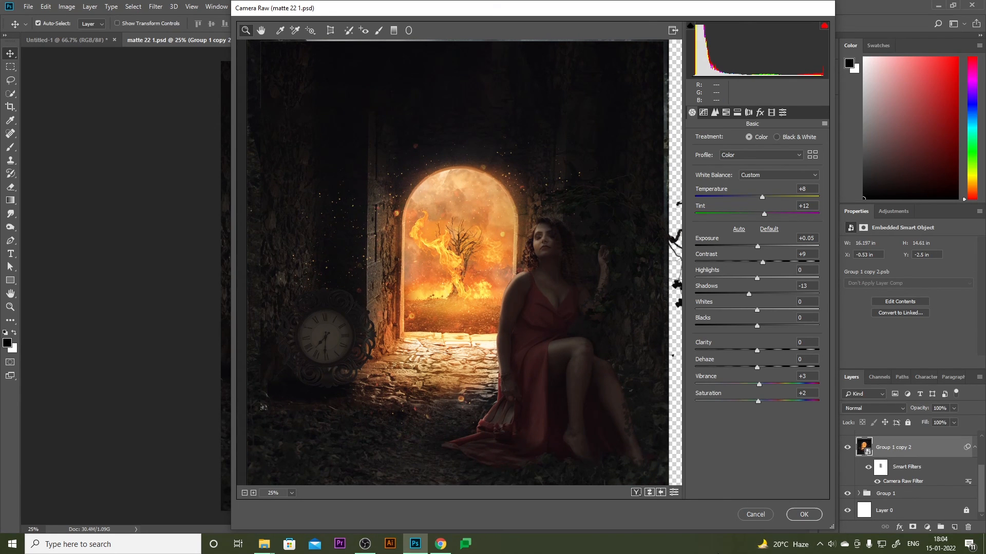
pyautogui.click(816, 516)
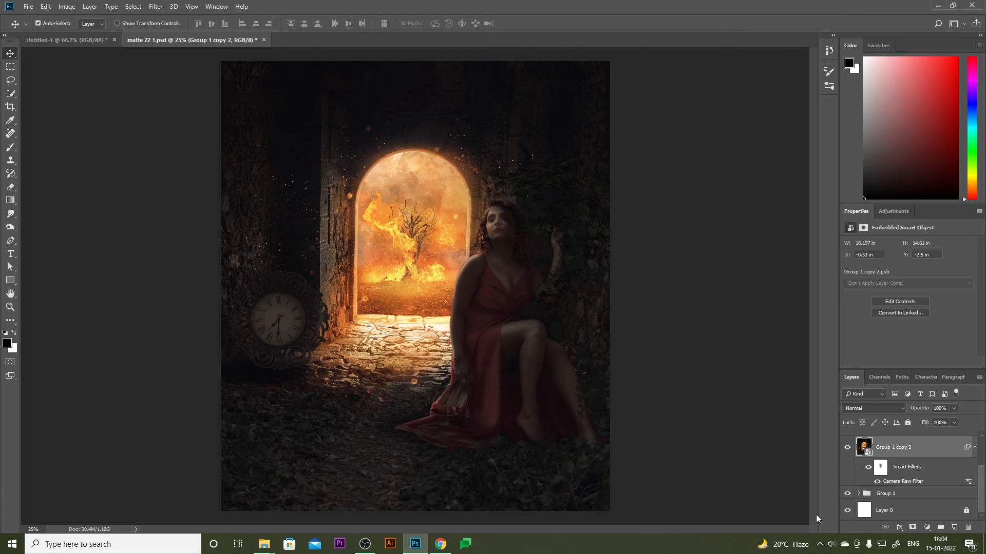
# - Show the name text layer above Group 1 copy 2
pyautogui.scroll(2, 884, 489)
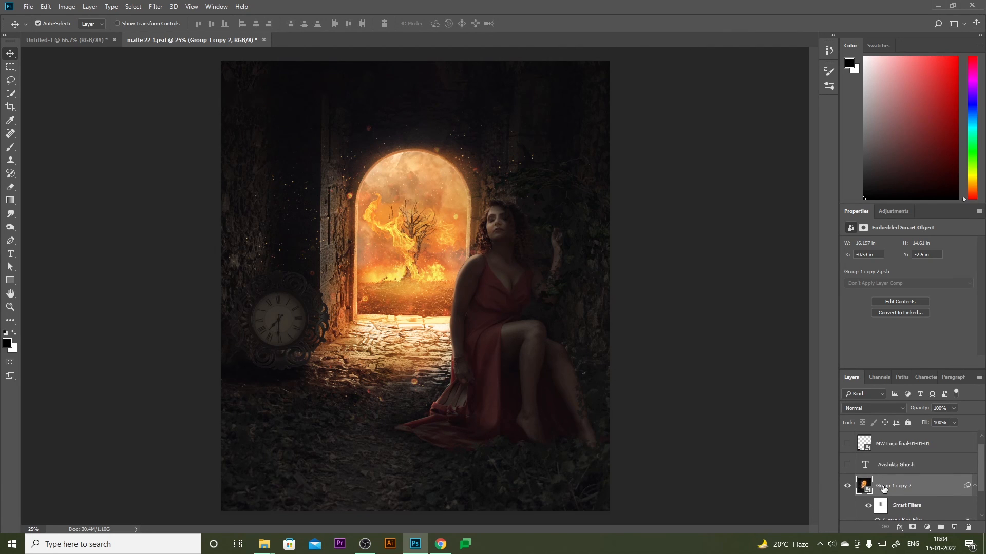
pyautogui.click(848, 465)
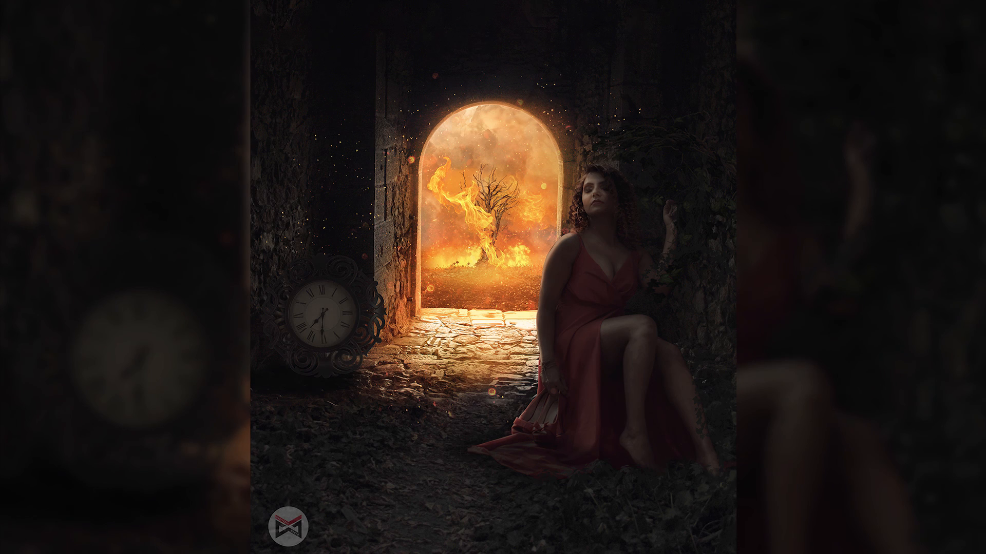